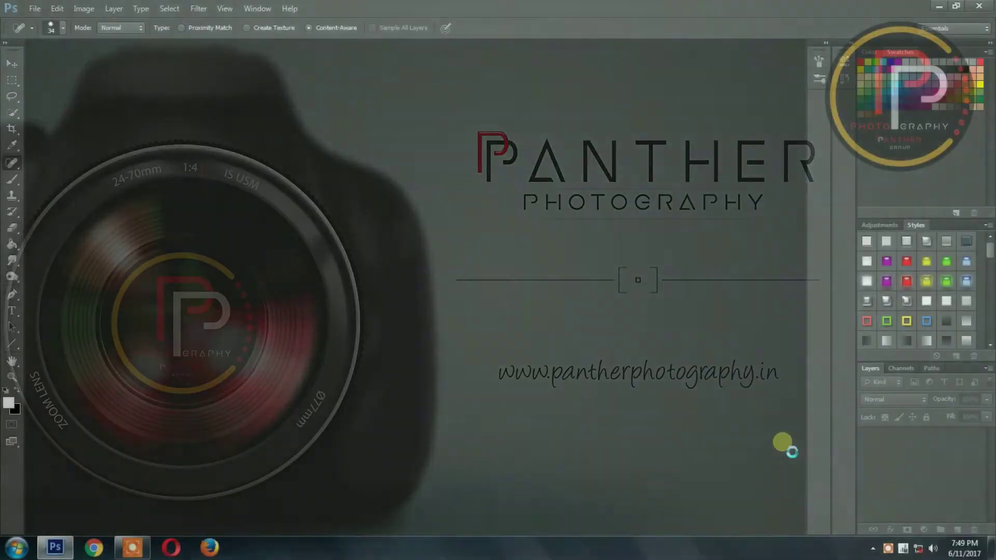
Set Vibrance to +50 and brush Saturation +100 over the lower flowers.
{"action": "type", "text": "50"}
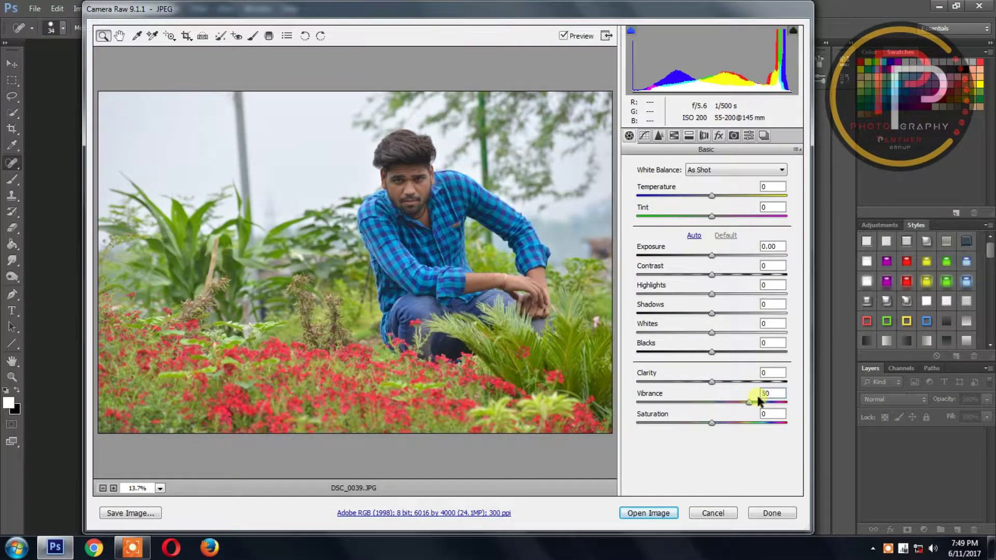
{"action": "left_click", "coordinate": [253, 35]}
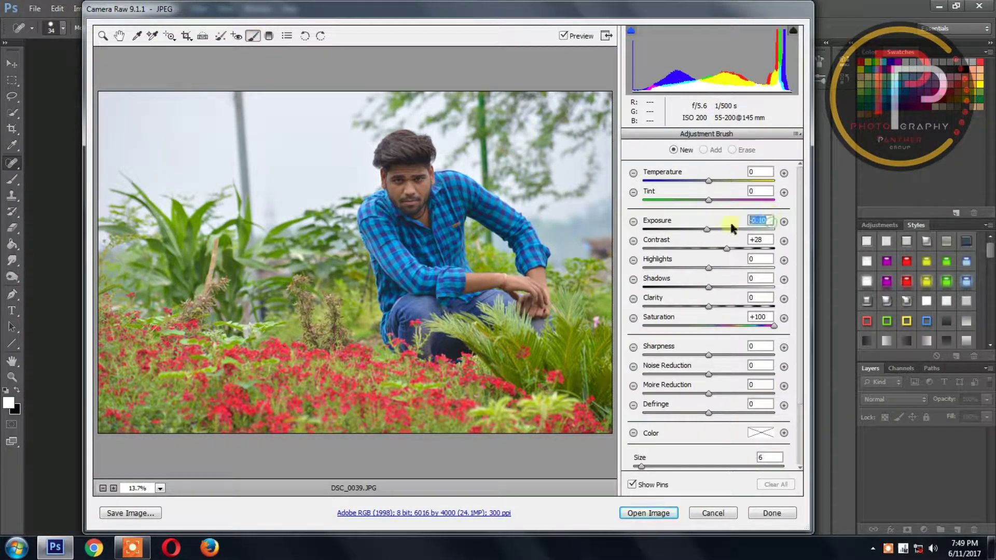
{"action": "scroll", "coordinate": [761, 428], "scroll_direction": "down", "scroll_amount": 3}
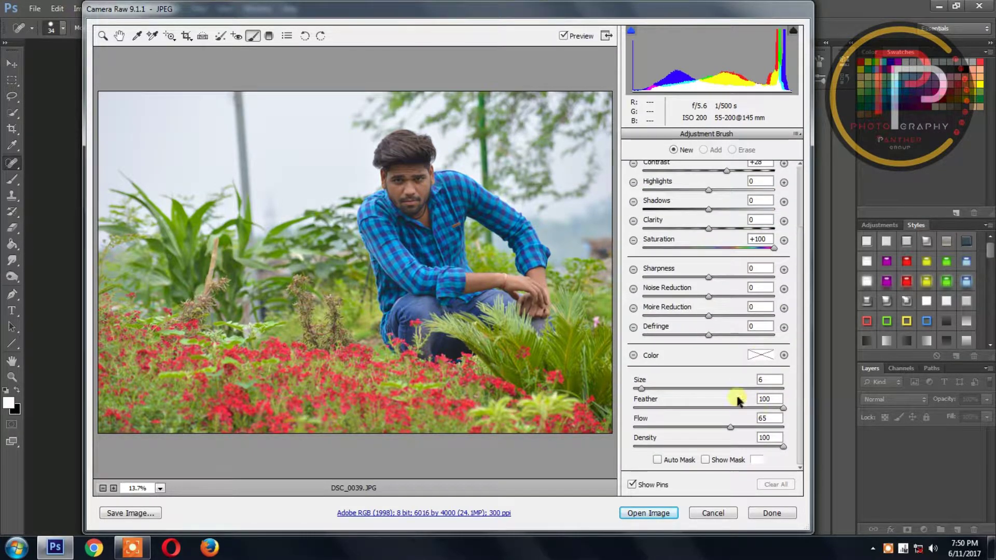
{"action": "scroll", "coordinate": [738, 399], "scroll_direction": "up", "scroll_amount": 3}
{"action": "left_click", "coordinate": [130, 396]}
{"action": "scroll", "coordinate": [184, 449], "scroll_direction": "up", "scroll_amount": 5}
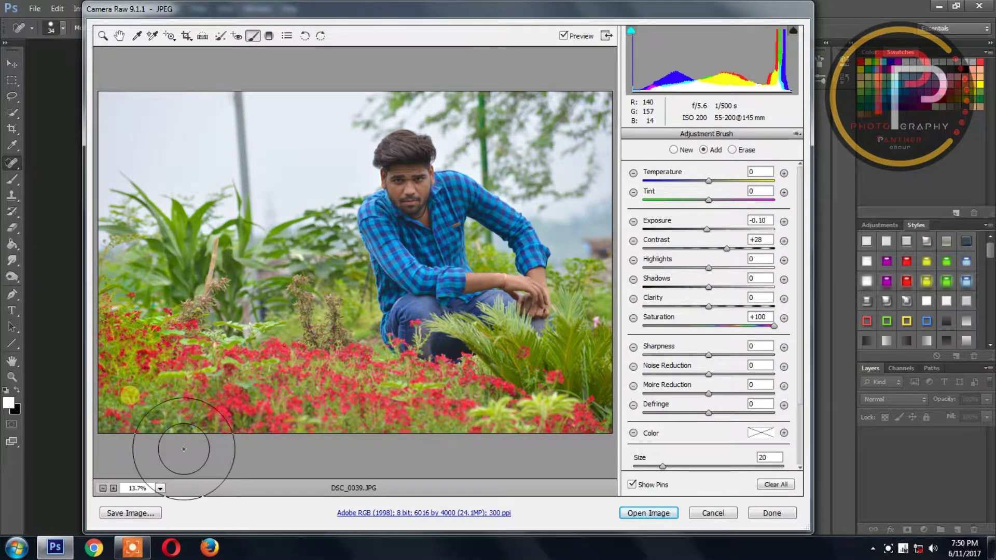
{"action": "left_click_drag", "start_coordinate": [184, 449], "coordinate": [627, 433]}
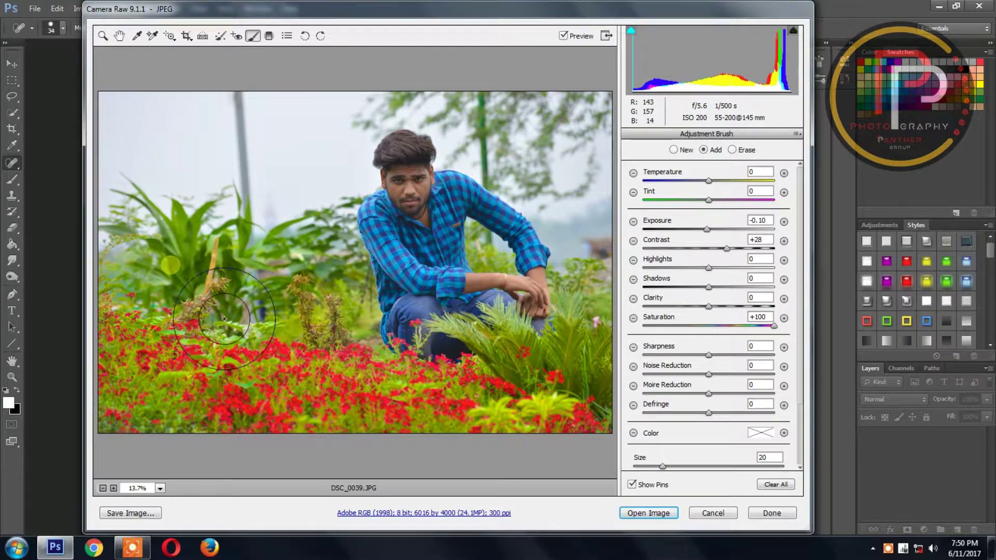
{"action": "key", "text": "z"}
Darken the edges with a post-crop vignette, raise Exposure to +0.65, and open the image.
{"action": "left_click", "coordinate": [719, 135]}
{"action": "left_click_drag", "start_coordinate": [712, 296], "coordinate": [695, 296]}
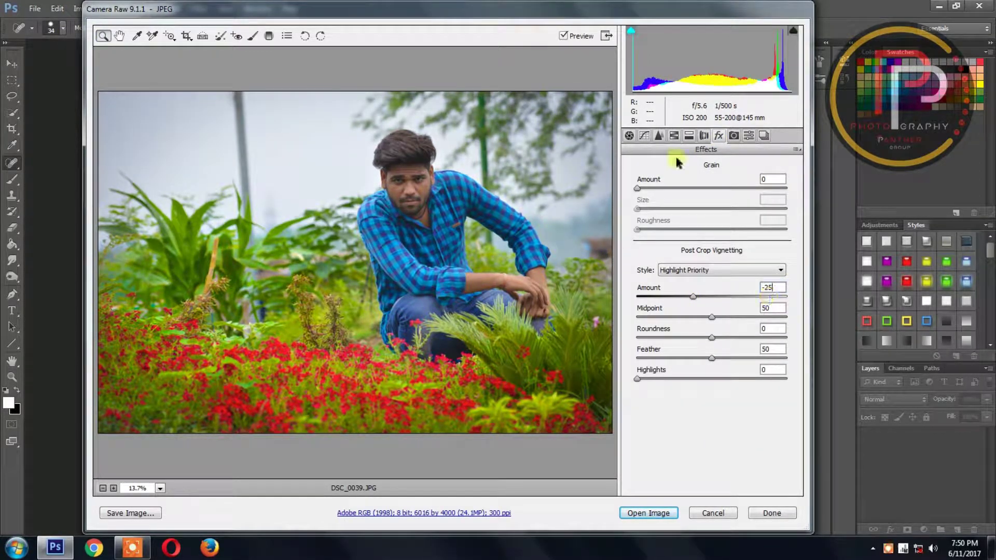
{"action": "left_click", "coordinate": [630, 135]}
{"action": "left_click_drag", "start_coordinate": [712, 255], "coordinate": [720, 256]}
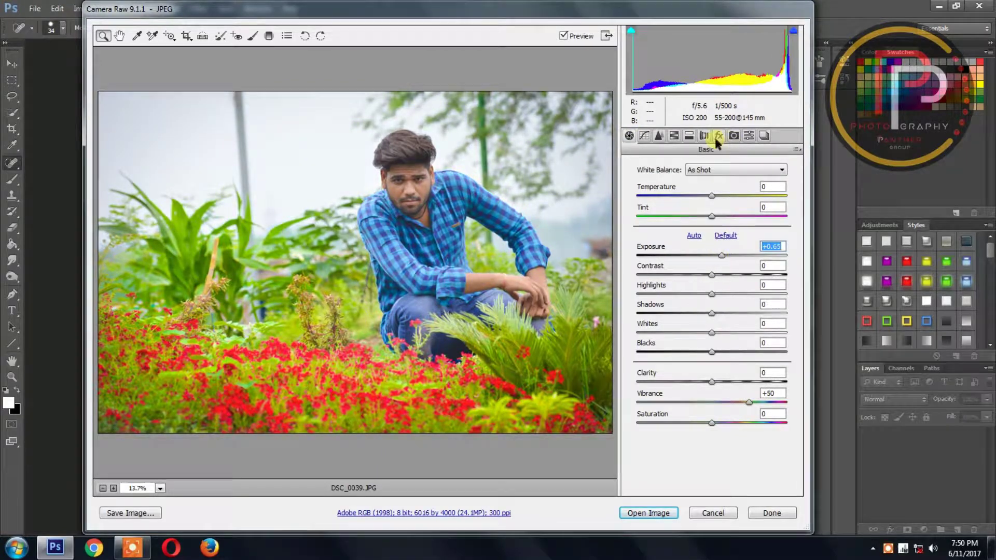
{"action": "left_click", "coordinate": [658, 135]}
{"action": "left_click", "coordinate": [664, 513]}
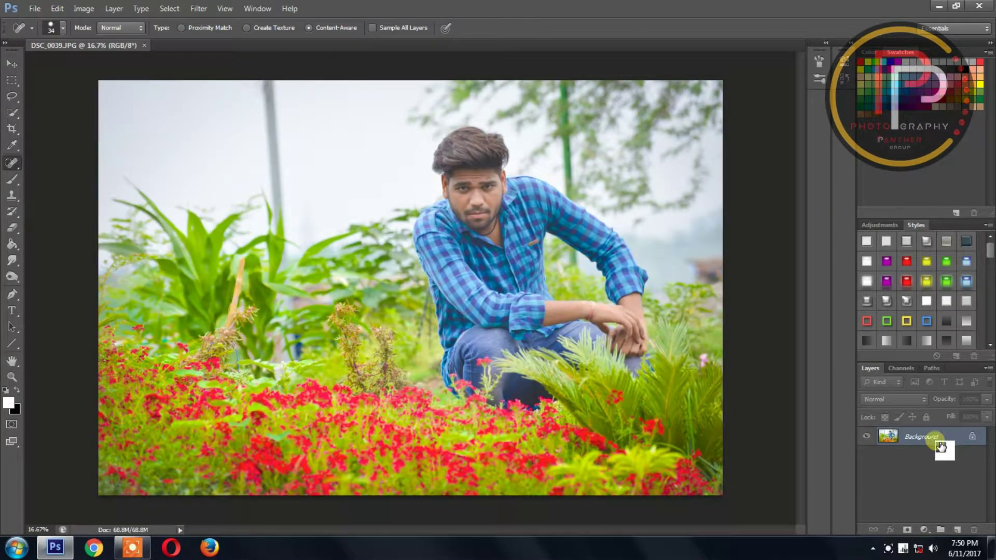
Convert the Background into the editable Layer 0.
{"action": "double_click", "coordinate": [937, 439]}
{"action": "key", "text": "Return"}
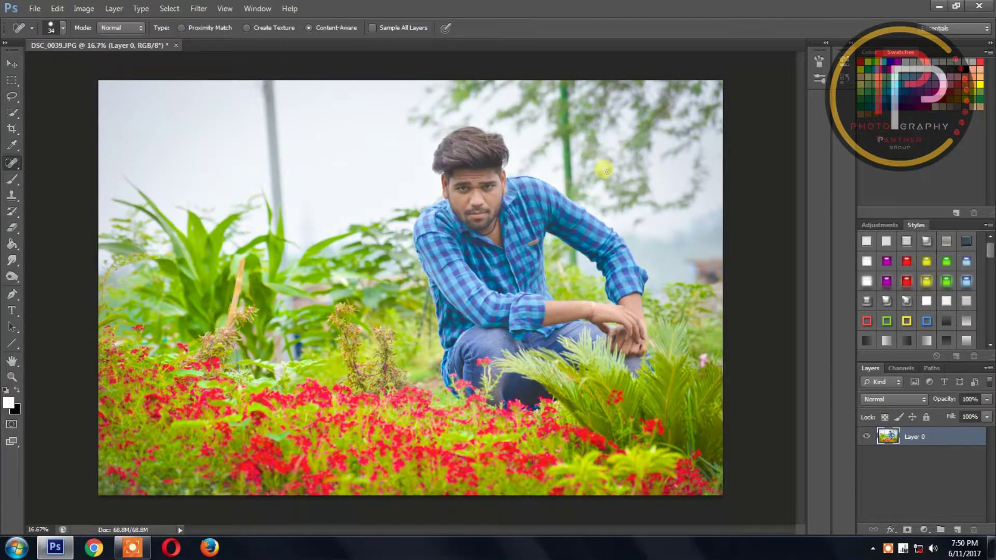
{"action": "scroll", "coordinate": [612, 171], "scroll_direction": "up", "scroll_amount": 1}
{"action": "scroll", "coordinate": [522, 318], "scroll_direction": "up", "scroll_amount": 1}
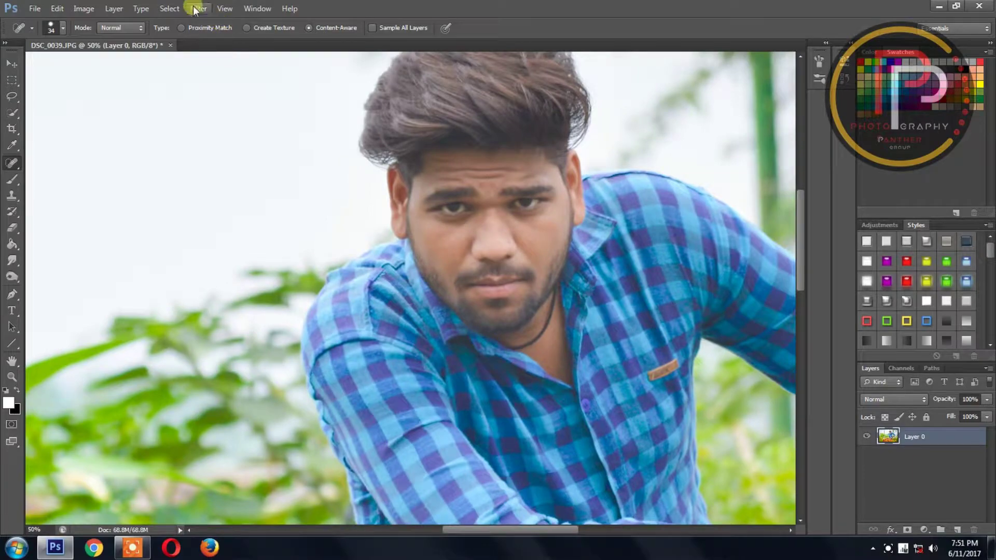
Apply Imagenomic Portraiture skin smoothing to the photo.
{"action": "left_click", "coordinate": [197, 8]}
{"action": "mouse_move", "coordinate": [226, 267]}
{"action": "left_click", "coordinate": [365, 281]}
{"action": "left_click", "coordinate": [747, 78]}
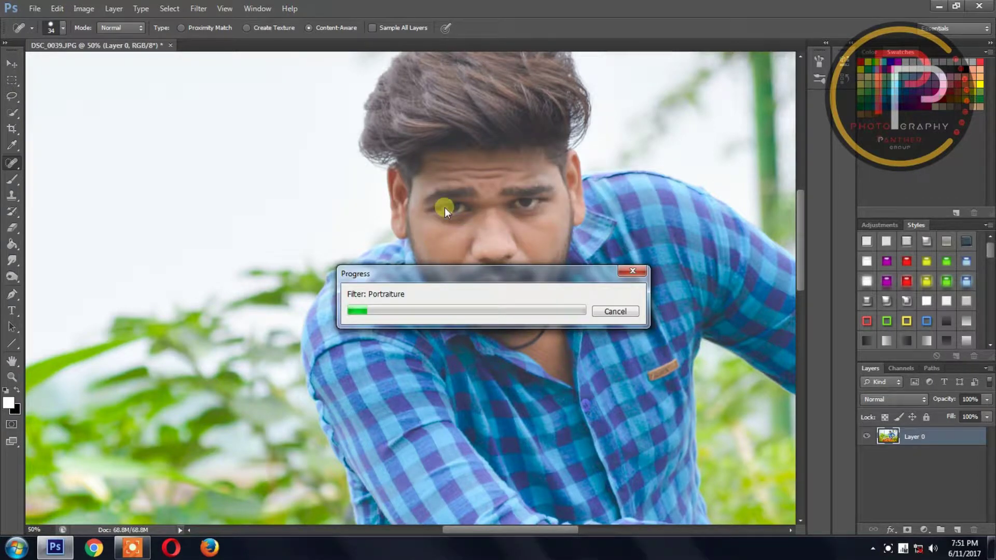
{"action": "left_click_drag", "start_coordinate": [532, 273], "coordinate": [341, 350]}
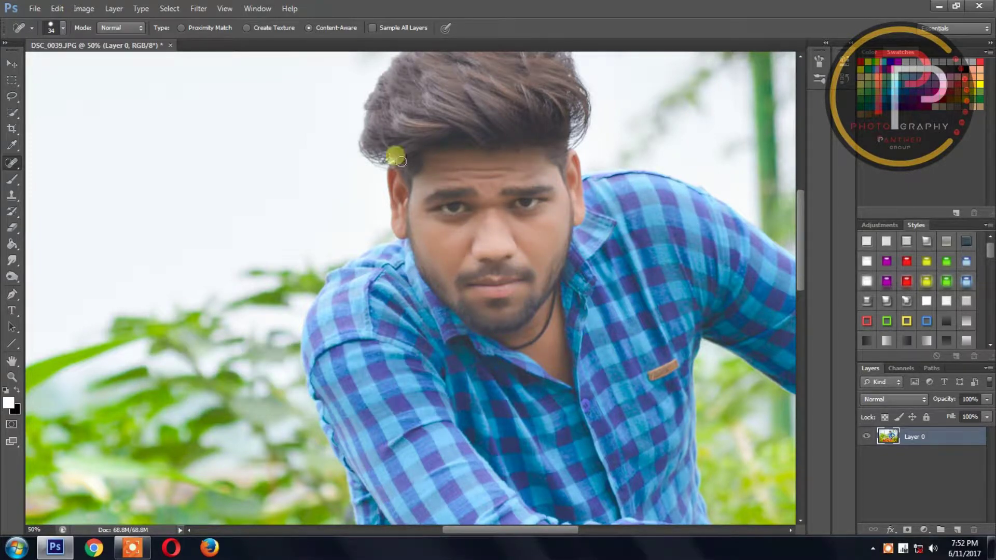
{"action": "left_click", "coordinate": [198, 9]}
{"action": "mouse_move", "coordinate": [219, 269]}
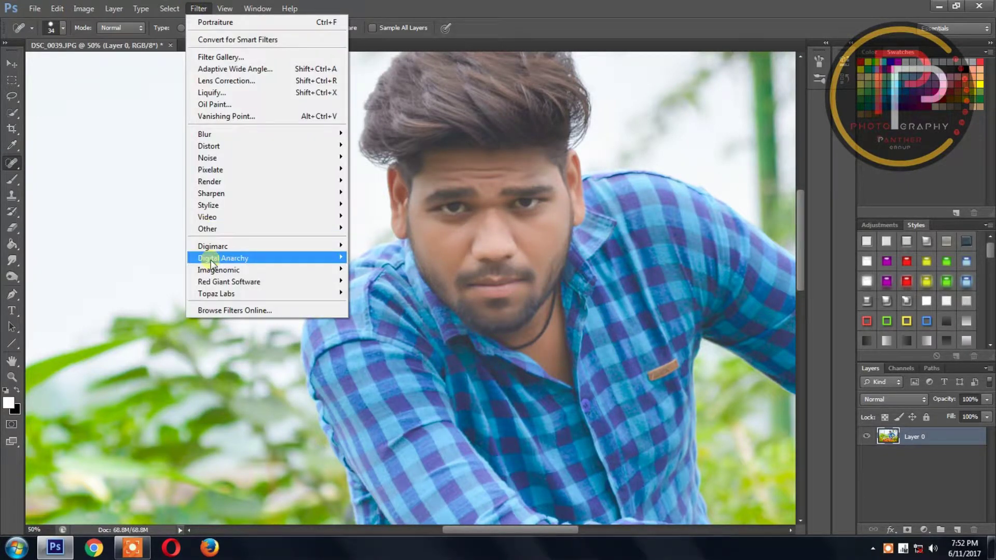
Apply Imagenomic Noiseware with the Portrait preset to the whole photo.
{"action": "left_click", "coordinate": [369, 271]}
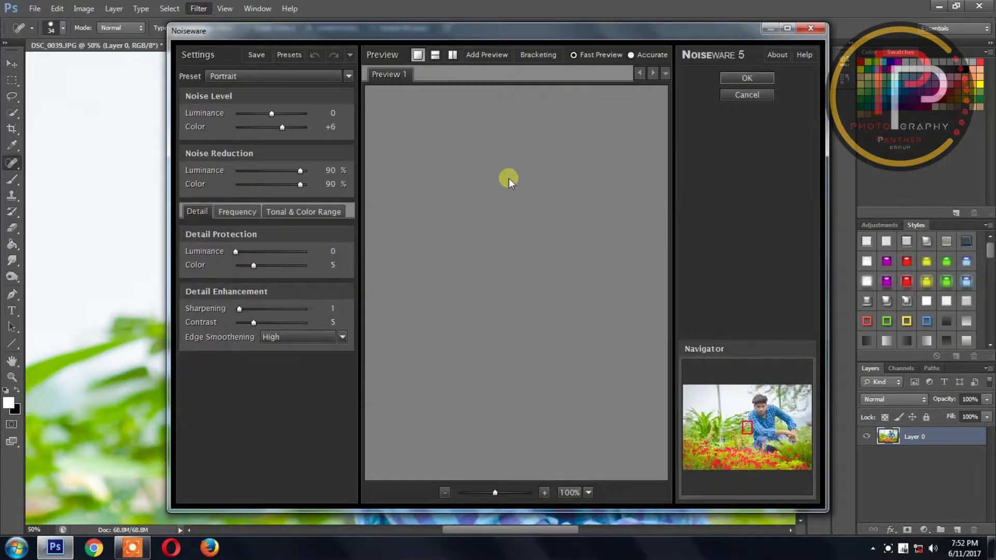
{"action": "left_click", "coordinate": [751, 79]}
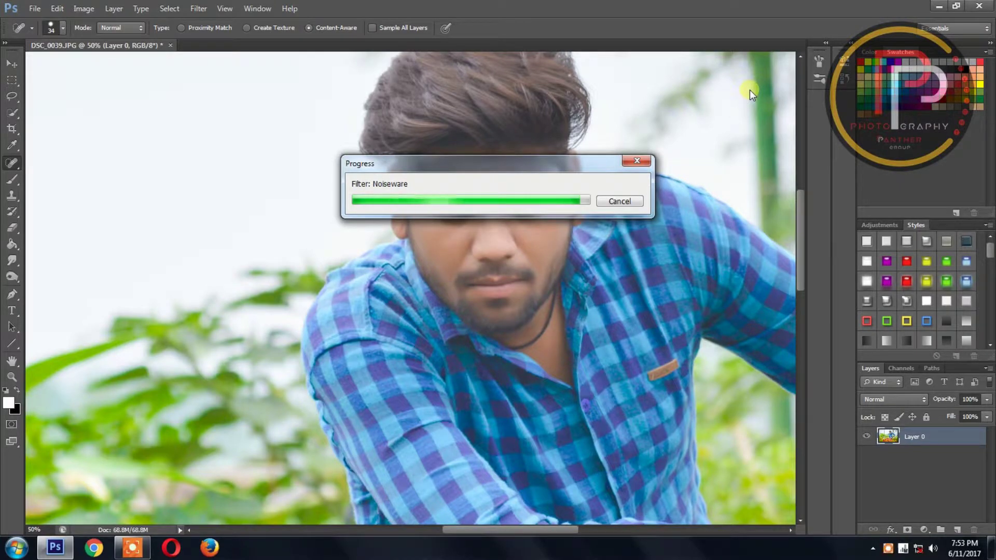
{"action": "key", "text": "ctrl+minus"}
{"action": "key", "text": "ctrl+minus"}
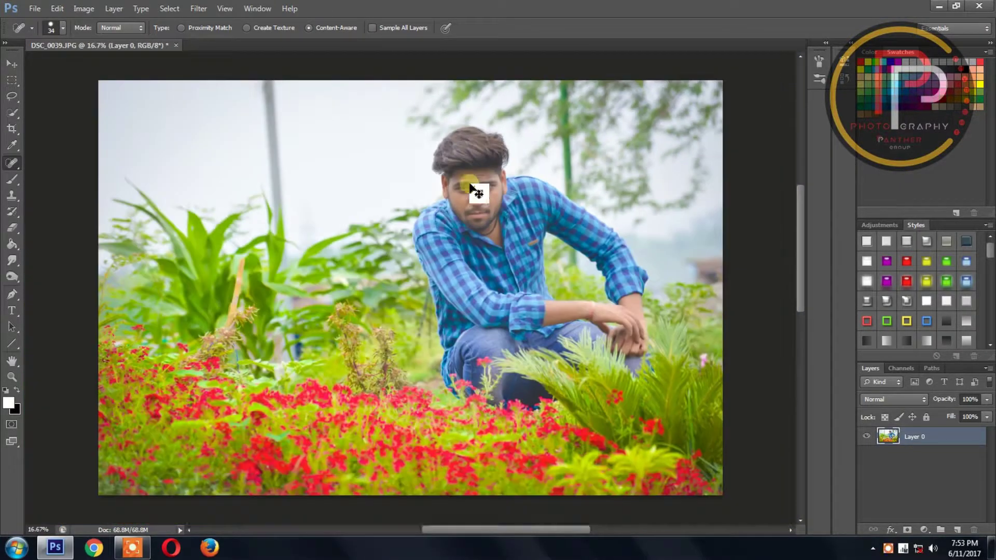
Duplicate the photo layer twice.
{"action": "left_click_drag", "start_coordinate": [934, 437], "coordinate": [957, 530]}
{"action": "scroll", "coordinate": [519, 187], "scroll_direction": "up", "scroll_amount": 3}
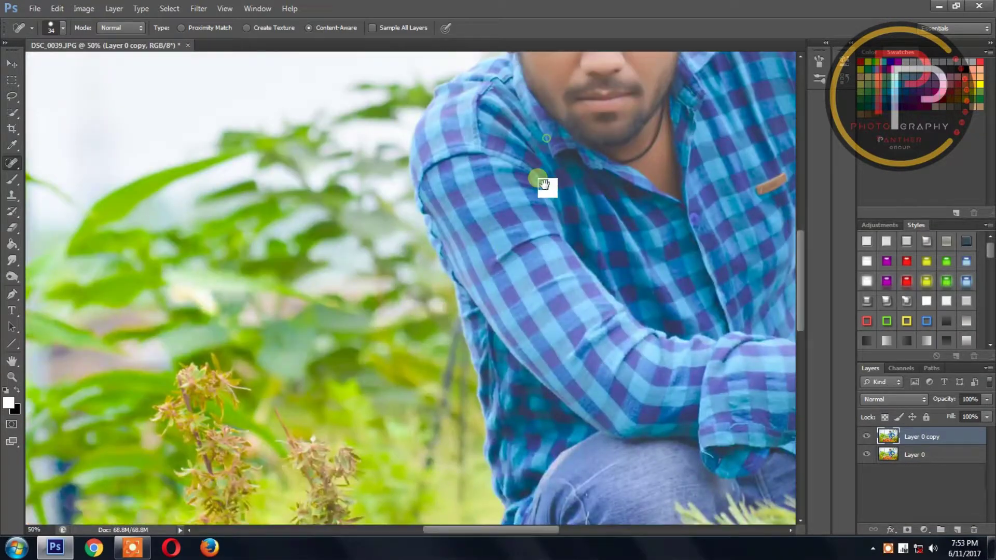
{"action": "scroll", "coordinate": [492, 311], "scroll_direction": "up", "scroll_amount": 4}
{"action": "scroll", "coordinate": [423, 285], "scroll_direction": "down", "scroll_amount": 1}
{"action": "scroll", "coordinate": [426, 282], "scroll_direction": "down", "scroll_amount": 1}
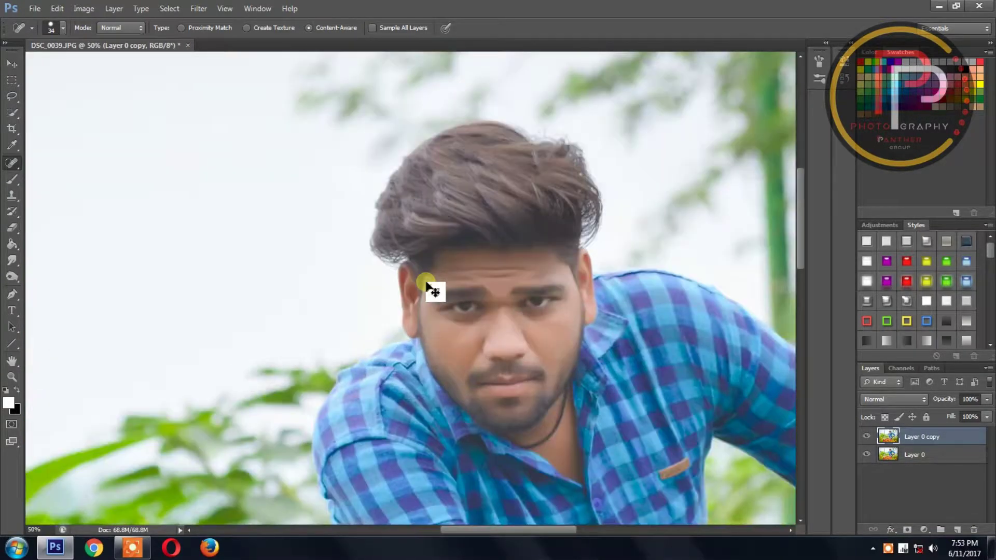
{"action": "scroll", "coordinate": [428, 284], "scroll_direction": "down", "scroll_amount": 1}
{"action": "left_click_drag", "start_coordinate": [930, 445], "coordinate": [958, 530]}
Apply Oil Paint to the top copy: Stylization 10, Cleanliness 10, Scale 2, Shine 0.
{"action": "left_click", "coordinate": [199, 8]}
{"action": "left_click", "coordinate": [229, 99]}
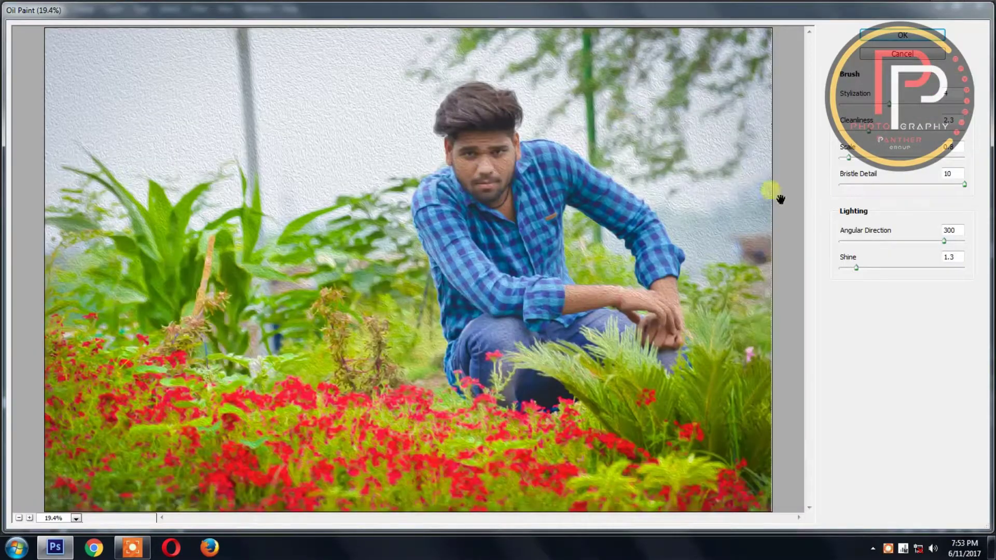
{"action": "left_click_drag", "start_coordinate": [856, 268], "coordinate": [821, 279]}
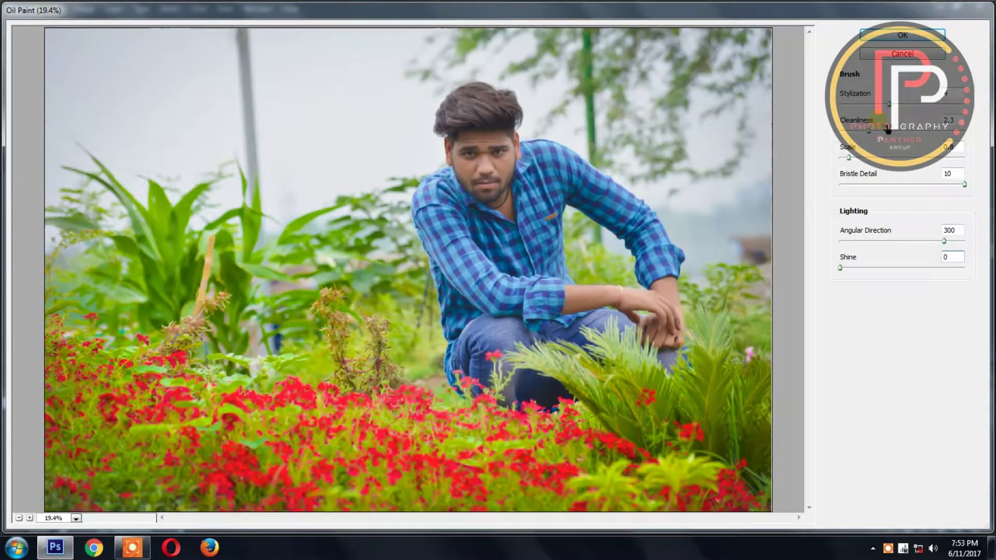
{"action": "mouse_move", "coordinate": [960, 115]}
{"action": "left_mouse_down"}
{"action": "mouse_move", "coordinate": [989, 115]}
{"action": "mouse_move", "coordinate": [915, 118]}
{"action": "mouse_move", "coordinate": [966, 131]}
{"action": "left_mouse_up"}
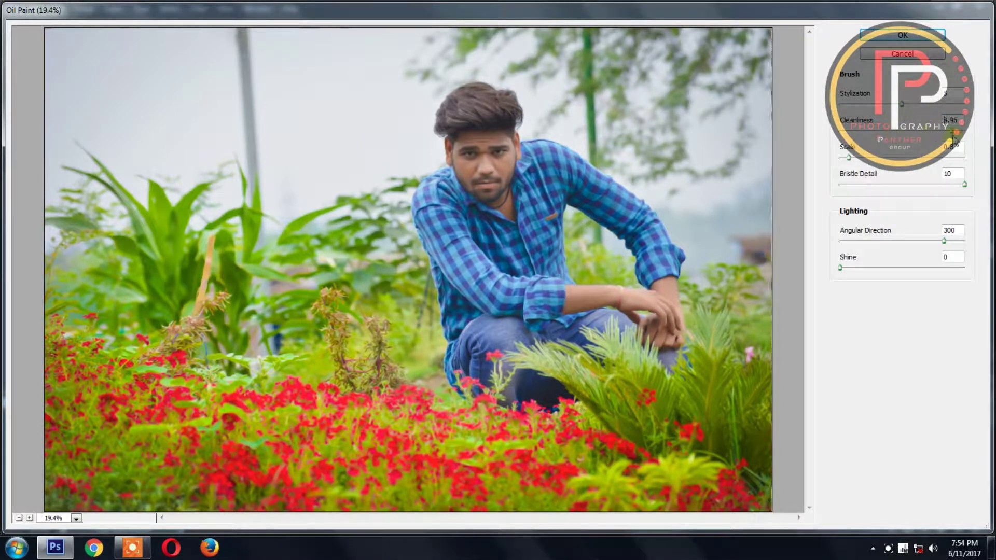
{"action": "left_click", "coordinate": [953, 147]}
{"action": "type", "text": "5"}
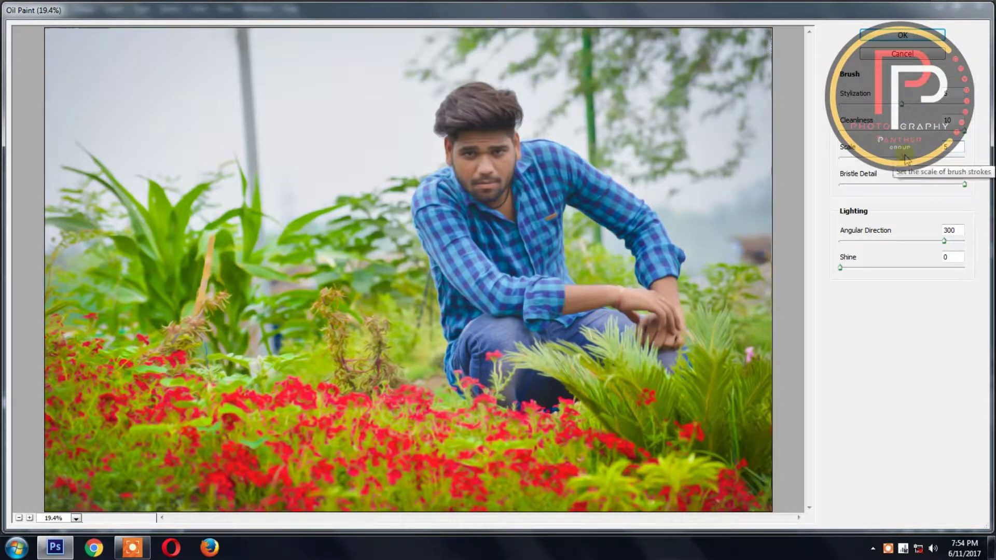
{"action": "key", "text": "BackSpace"}
{"action": "type", "text": "2"}
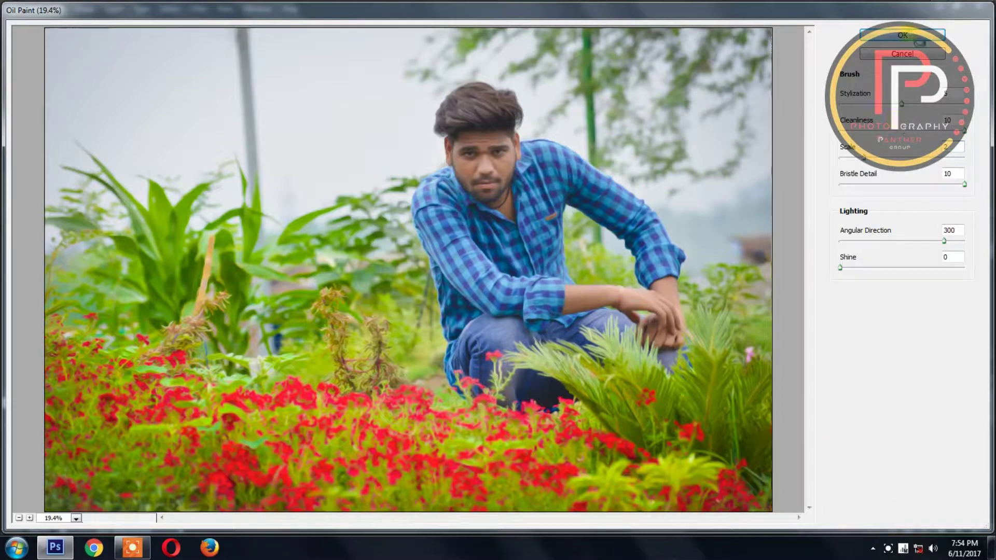
{"action": "left_click", "coordinate": [913, 35]}
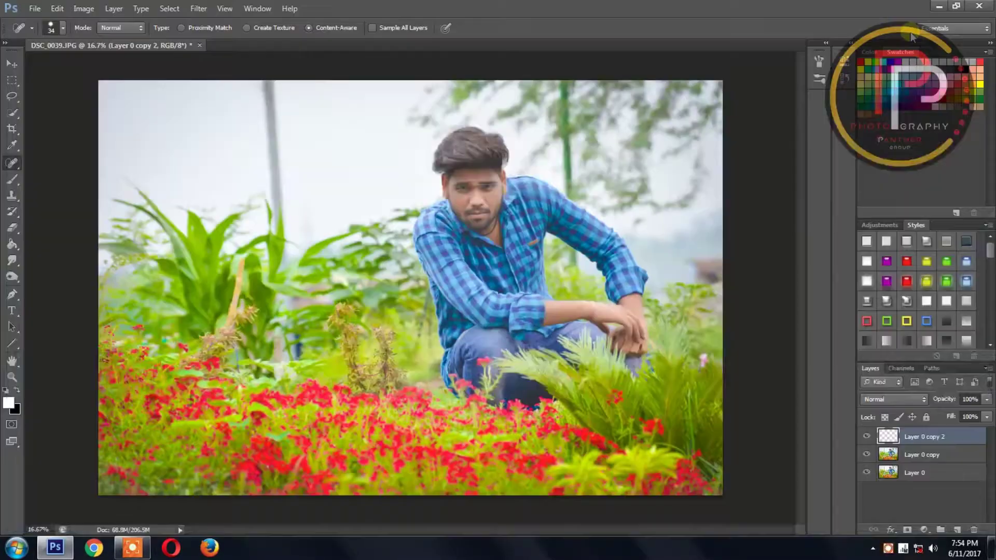
Erase the oil-paint effect from the man's face and add an empty Layer 1.
{"action": "key", "text": "e"}
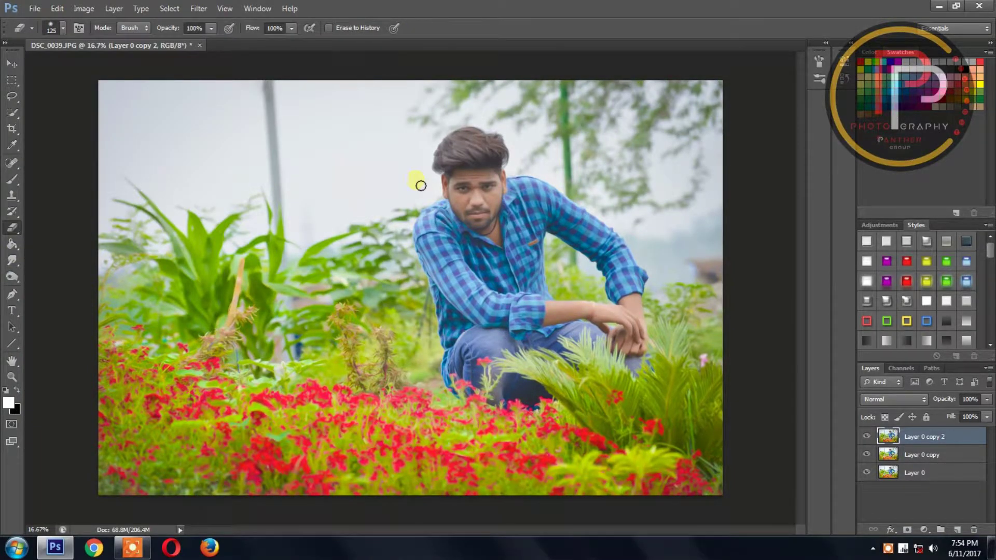
{"action": "scroll", "coordinate": [418, 182], "scroll_direction": "up", "scroll_amount": 3}
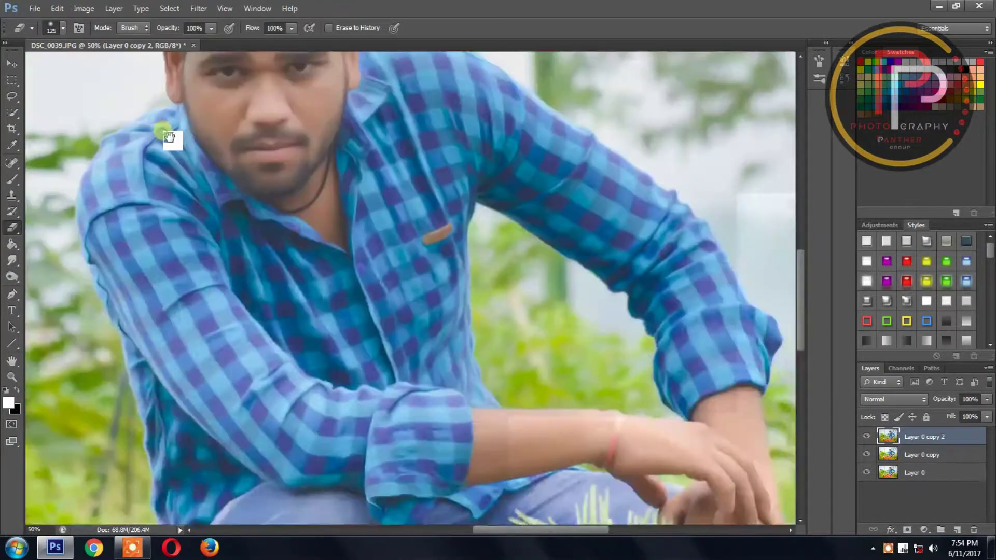
{"action": "mouse_move", "coordinate": [451, 134]}
{"action": "left_mouse_down"}
{"action": "mouse_move", "coordinate": [259, 229]}
{"action": "mouse_move", "coordinate": [330, 324]}
{"action": "mouse_move", "coordinate": [304, 270]}
{"action": "mouse_move", "coordinate": [226, 235]}
{"action": "mouse_move", "coordinate": [310, 364]}
{"action": "mouse_move", "coordinate": [396, 227]}
{"action": "left_mouse_up"}
{"action": "key", "text": "bracketright"}
{"action": "key", "text": "bracketright"}
{"action": "key", "text": "bracketright"}
{"action": "key", "text": "bracketleft"}
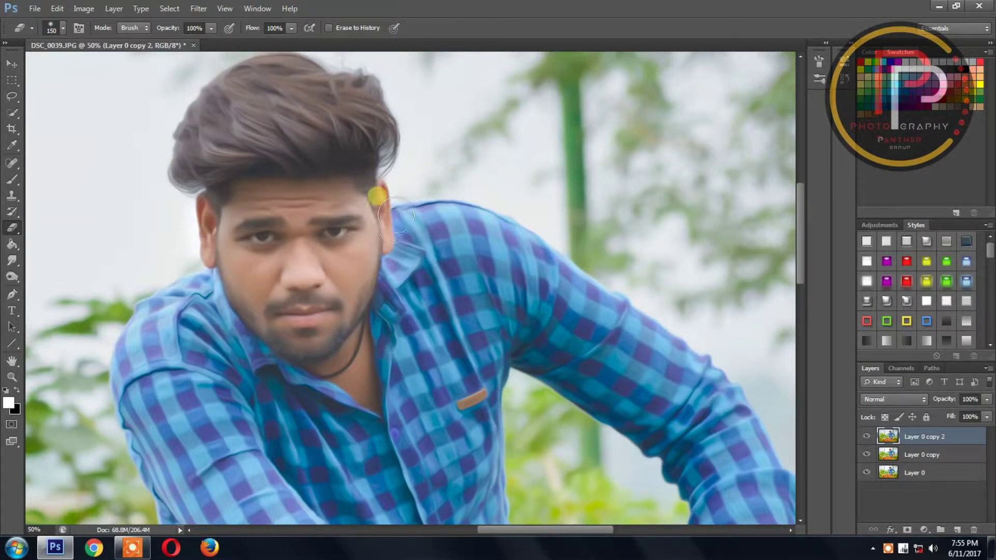
{"action": "left_click_drag", "start_coordinate": [358, 255], "coordinate": [268, 215]}
{"action": "left_click", "coordinate": [957, 530]}
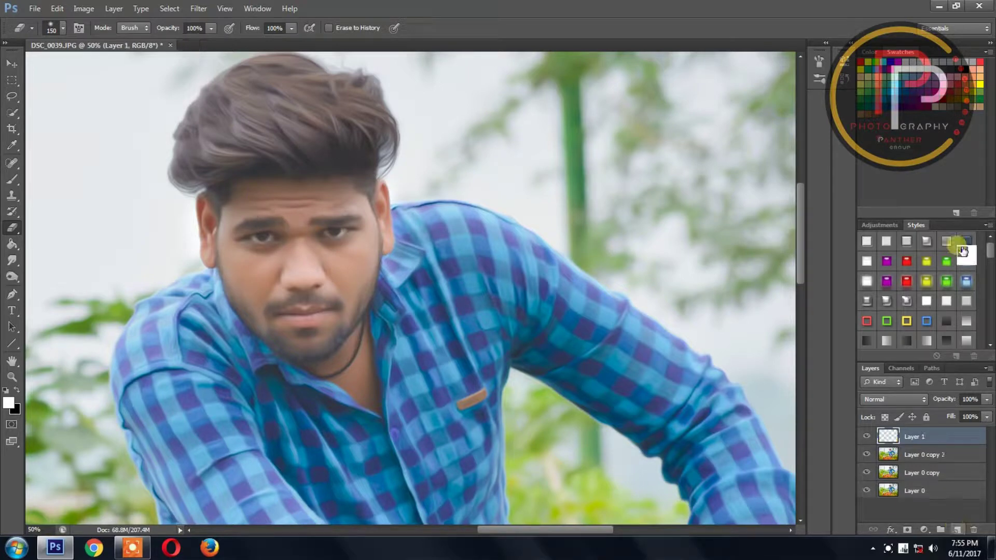
{"action": "left_click", "coordinate": [959, 95]}
Paint red over the hair on Layer 1 with a small soft brush, blended as Multiply.
{"action": "key", "text": "b"}
{"action": "key", "text": "ctrl+alt+2"}
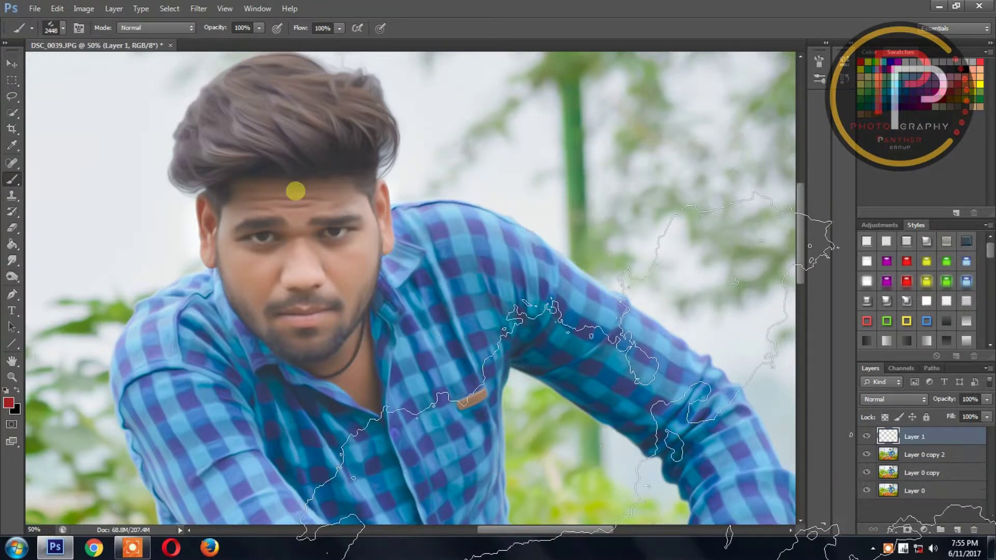
{"action": "right_click", "coordinate": [314, 177]}
{"action": "left_click", "coordinate": [344, 263]}
{"action": "left_click", "coordinate": [289, 124]}
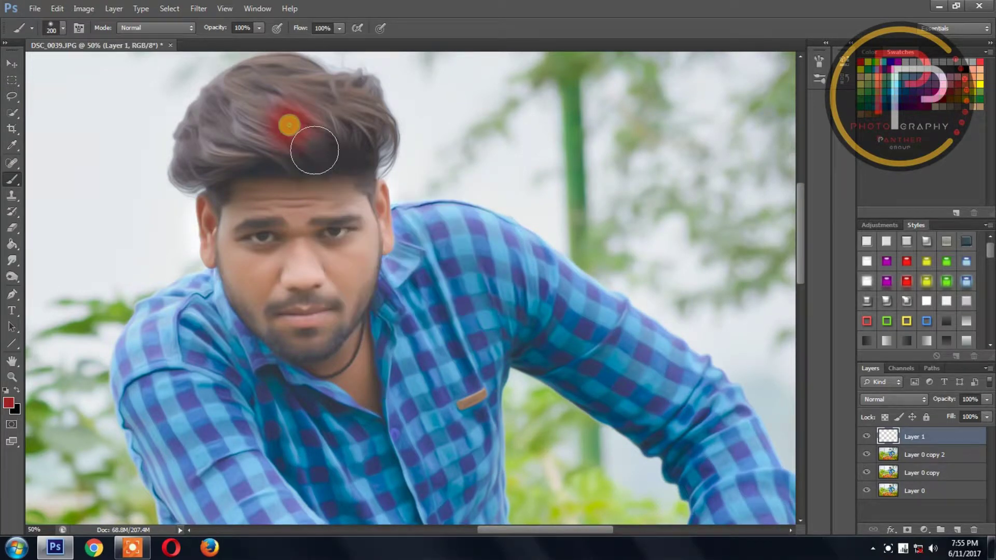
{"action": "mouse_move", "coordinate": [280, 93]}
{"action": "left_mouse_down"}
{"action": "mouse_move", "coordinate": [246, 201]}
{"action": "mouse_move", "coordinate": [176, 150]}
{"action": "left_mouse_up"}
{"action": "left_click", "coordinate": [894, 399]}
{"action": "left_click", "coordinate": [882, 122]}
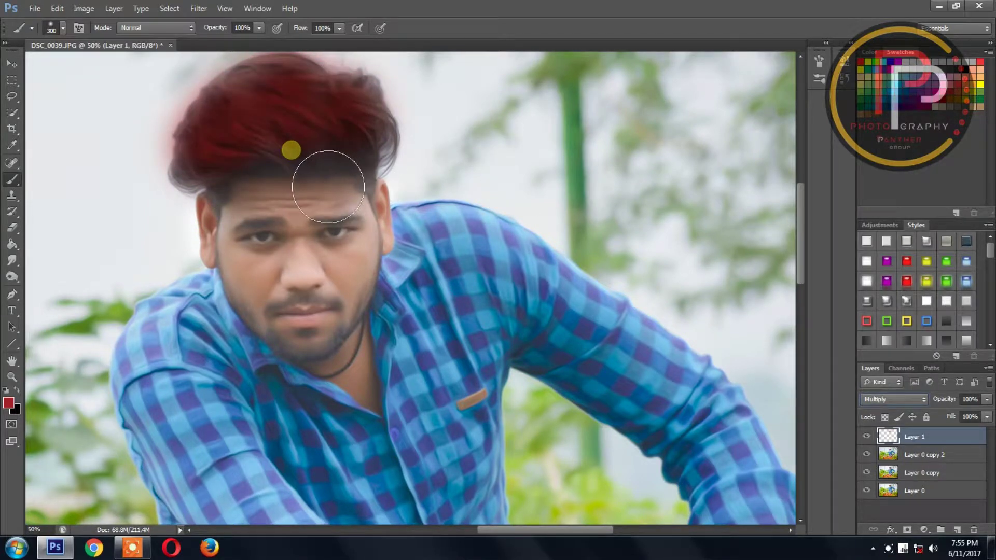
{"action": "mouse_move", "coordinate": [330, 187]}
{"action": "left_mouse_down"}
{"action": "mouse_move", "coordinate": [318, 166]}
{"action": "mouse_move", "coordinate": [383, 156]}
{"action": "mouse_move", "coordinate": [300, 133]}
{"action": "mouse_move", "coordinate": [229, 196]}
{"action": "mouse_move", "coordinate": [234, 215]}
{"action": "mouse_move", "coordinate": [412, 124]}
{"action": "left_mouse_up"}
Erase the stray red spill around the hair edges.
{"action": "scroll", "coordinate": [608, 222], "scroll_direction": "down", "scroll_amount": 1}
{"action": "scroll", "coordinate": [608, 222], "scroll_direction": "up", "scroll_amount": 2}
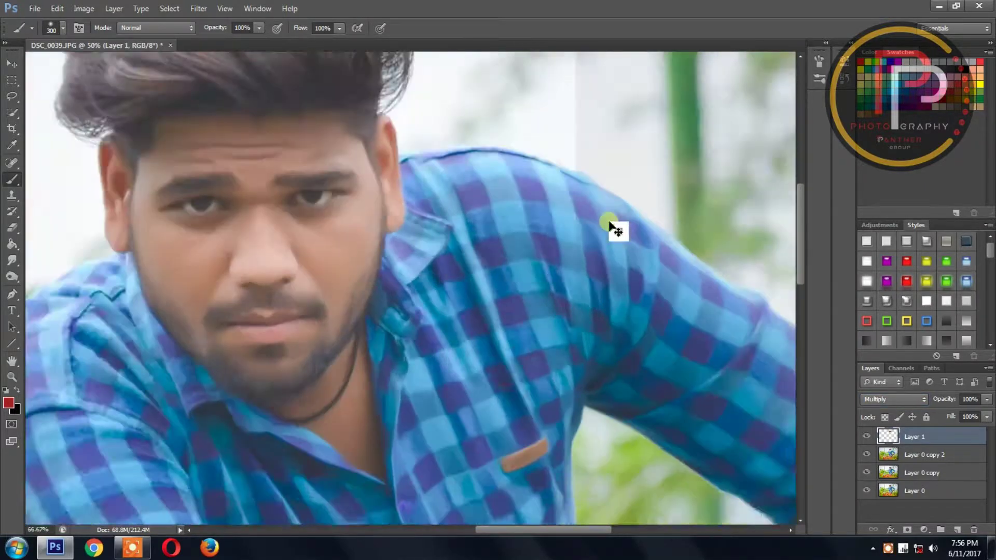
{"action": "scroll", "coordinate": [608, 222], "scroll_direction": "up", "scroll_amount": 1}
{"action": "key", "text": "bracketleft"}
{"action": "key", "text": "bracketleft"}
{"action": "key", "text": "bracketleft"}
{"action": "left_click_drag", "start_coordinate": [389, 122], "coordinate": [410, 254]}
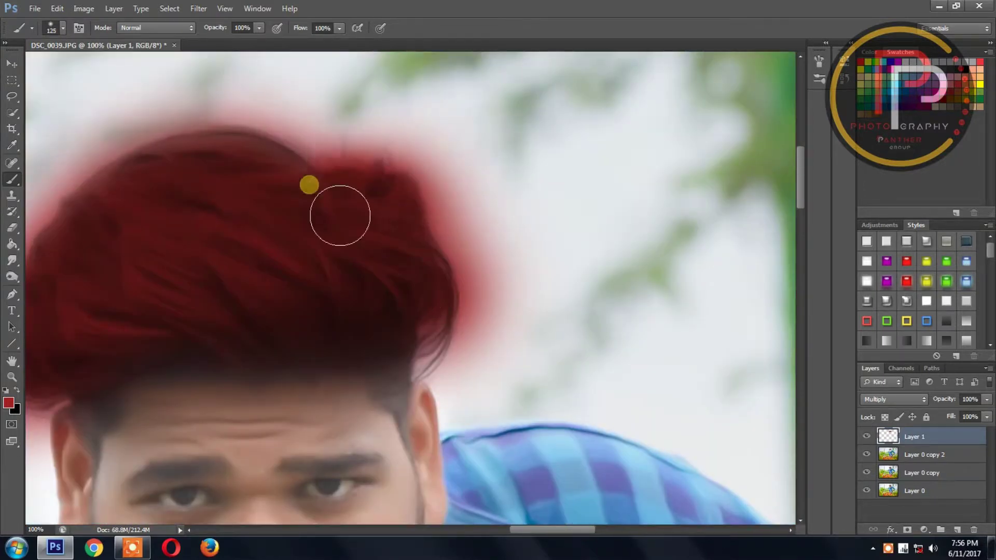
{"action": "left_click_drag", "start_coordinate": [264, 251], "coordinate": [301, 182]}
{"action": "key", "text": "e"}
{"action": "key", "text": "bracketright"}
{"action": "left_click_drag", "start_coordinate": [155, 410], "coordinate": [107, 278]}
{"action": "key", "text": "bracketleft"}
{"action": "key", "text": "bracketleft"}
{"action": "key", "text": "bracketleft"}
{"action": "mouse_move", "coordinate": [173, 191]}
{"action": "left_mouse_down"}
{"action": "mouse_move", "coordinate": [145, 274]}
{"action": "mouse_move", "coordinate": [138, 240]}
{"action": "mouse_move", "coordinate": [127, 272]}
{"action": "mouse_move", "coordinate": [265, 160]}
{"action": "mouse_move", "coordinate": [493, 211]}
{"action": "mouse_move", "coordinate": [561, 366]}
{"action": "mouse_move", "coordinate": [567, 472]}
{"action": "left_mouse_up"}
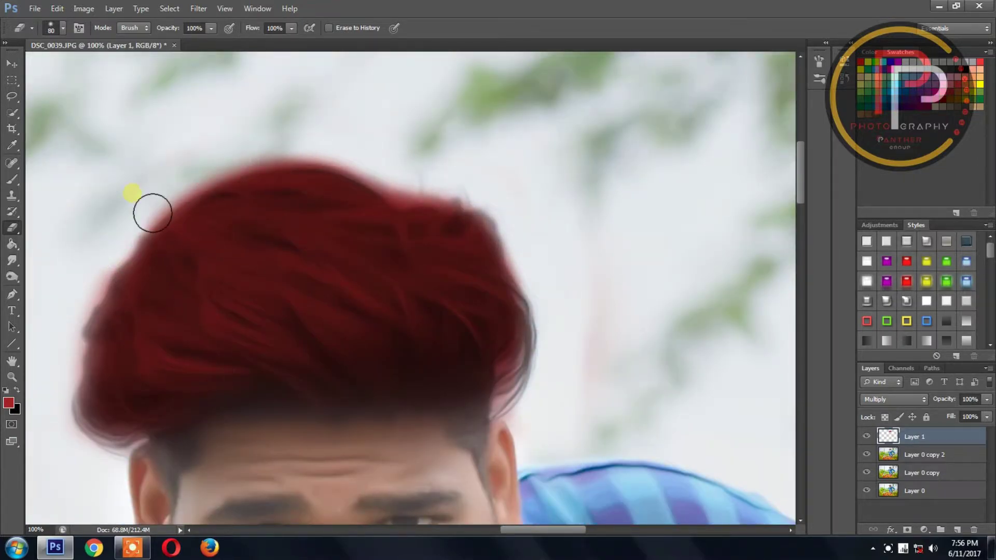
Set the hair colour layer to Color Dodge at 45% fill.
{"action": "left_click", "coordinate": [907, 398]}
{"action": "left_click", "coordinate": [884, 120]}
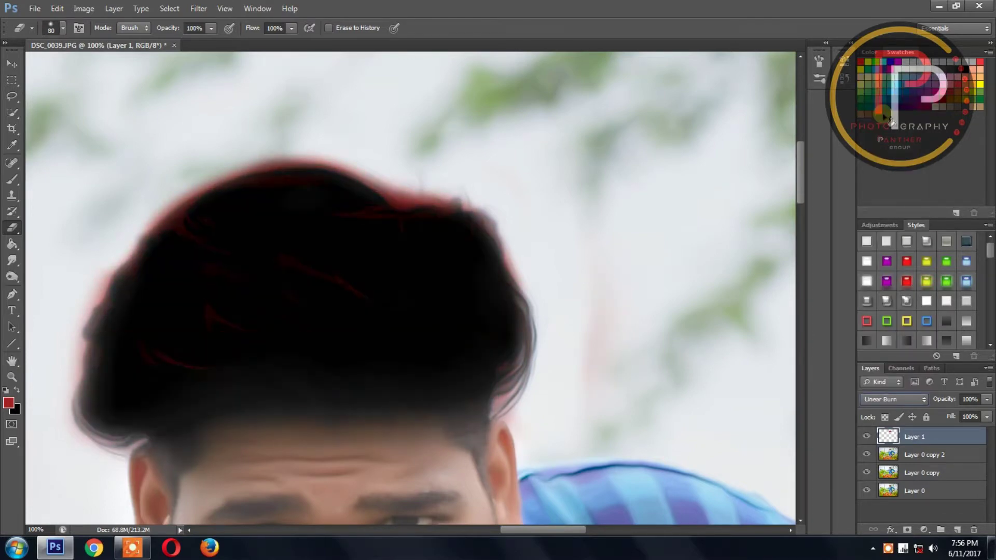
{"action": "key", "text": "Down"}
{"action": "key", "text": "Down"}
{"action": "key", "text": "Down"}
{"action": "key", "text": "Down"}
{"action": "key", "text": "ctrl+minus"}
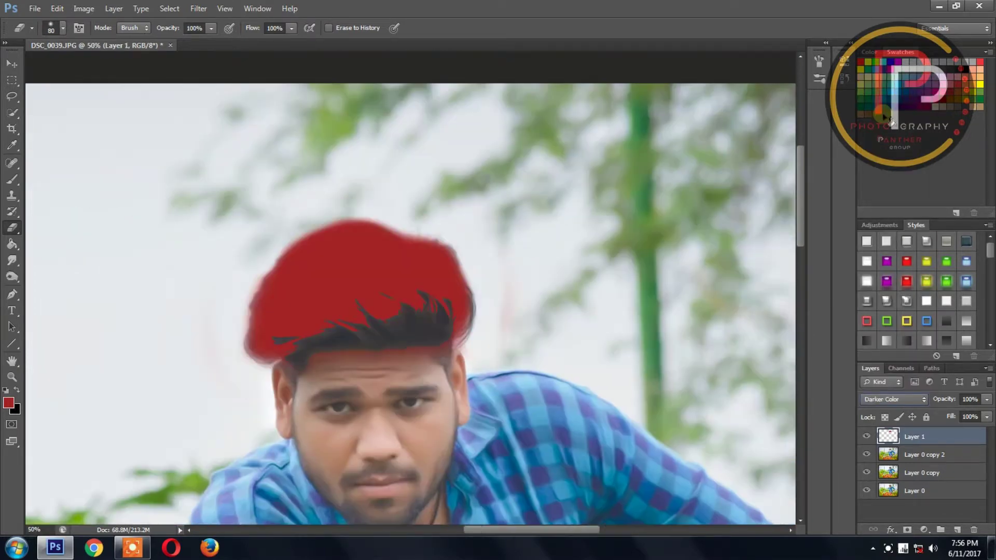
{"action": "key", "text": "Down"}
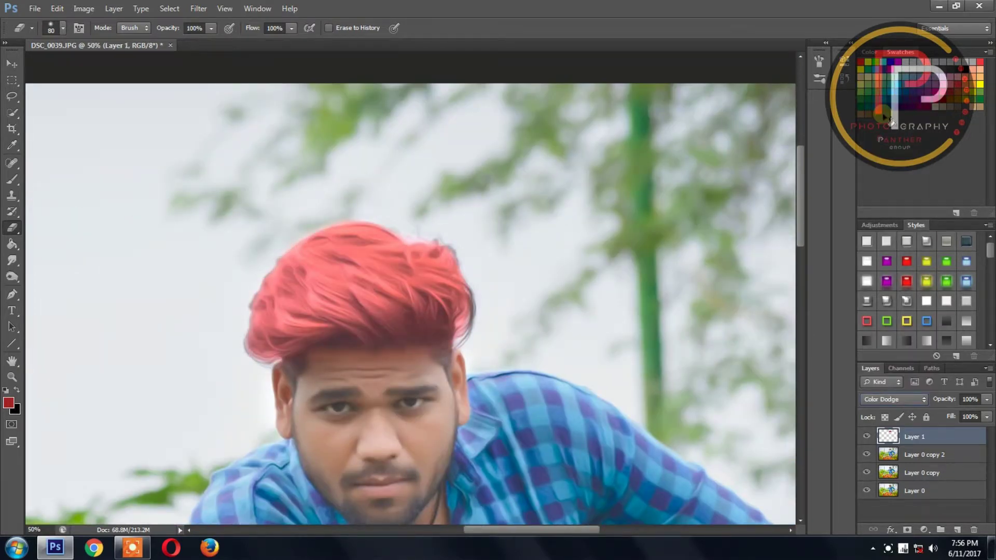
{"action": "key", "text": "ctrl+minus"}
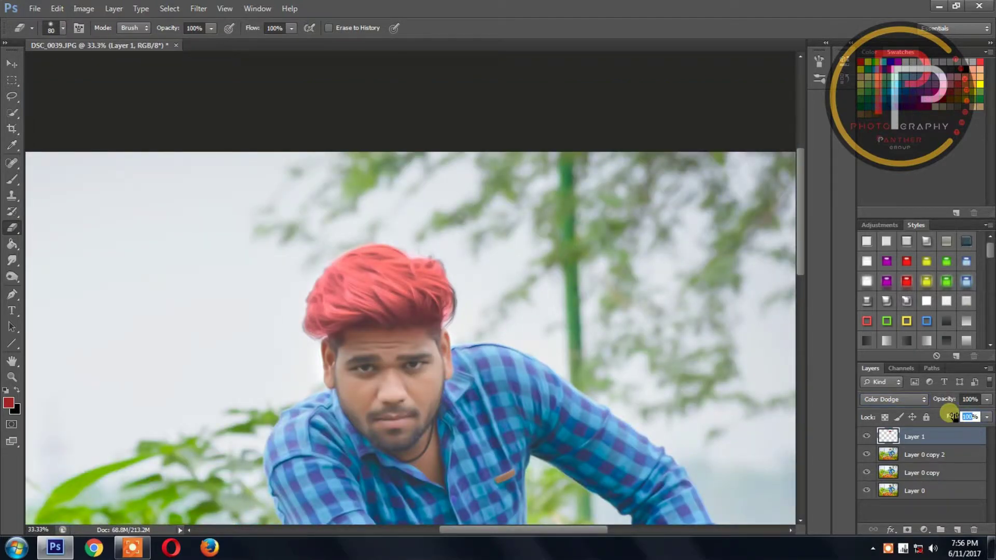
{"action": "type", "text": "25"}
{"action": "key", "text": "Return"}
{"action": "left_click_drag", "start_coordinate": [954, 417], "coordinate": [955, 417]}
{"action": "key", "text": "ctrl+minus"}
{"action": "key", "text": "ctrl+minus"}
{"action": "key", "text": "ctrl+minus"}
Dodge the hair on the photo layer beneath, then tidy stray colour on Layer 1.
{"action": "key", "text": "ctrl+plus"}
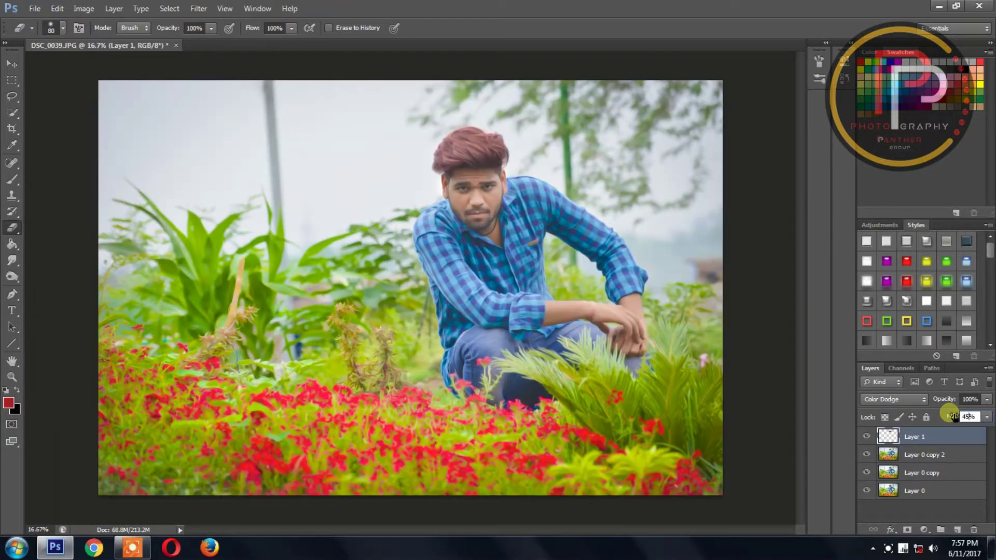
{"action": "key", "text": "ctrl+plus"}
{"action": "left_click", "coordinate": [11, 276]}
{"action": "left_click_drag", "start_coordinate": [11, 277], "coordinate": [49, 271]}
{"action": "left_click", "coordinate": [922, 456]}
{"action": "mouse_move", "coordinate": [494, 151]}
{"action": "left_mouse_down"}
{"action": "mouse_move", "coordinate": [518, 129]}
{"action": "mouse_move", "coordinate": [454, 138]}
{"action": "mouse_move", "coordinate": [475, 142]}
{"action": "left_mouse_up"}
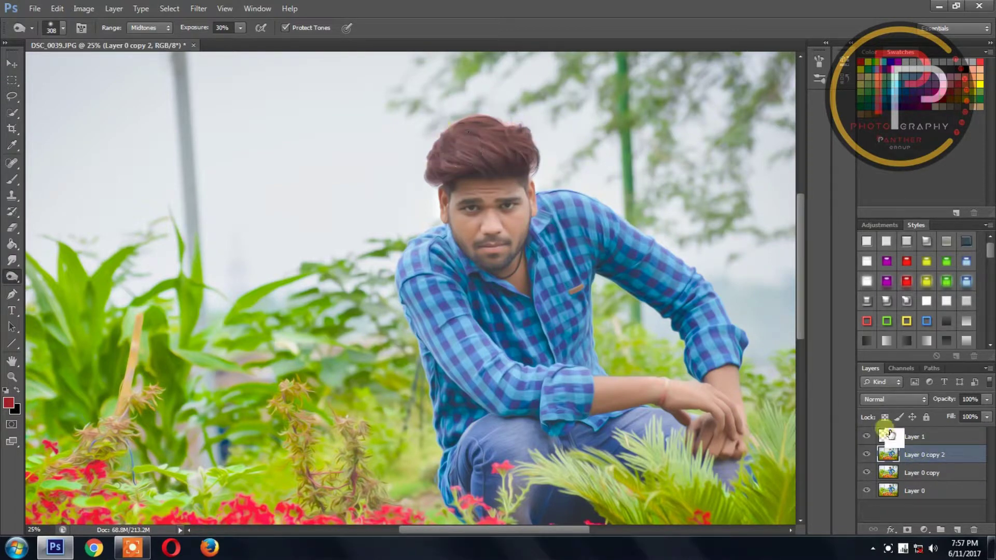
{"action": "left_click", "coordinate": [913, 436]}
{"action": "key", "text": "ctrl+plus"}
{"action": "key", "text": "ctrl+plus"}
{"action": "key", "text": "ctrl+plus"}
{"action": "left_click_drag", "start_coordinate": [411, 344], "coordinate": [359, 329]}
{"action": "key", "text": "e"}
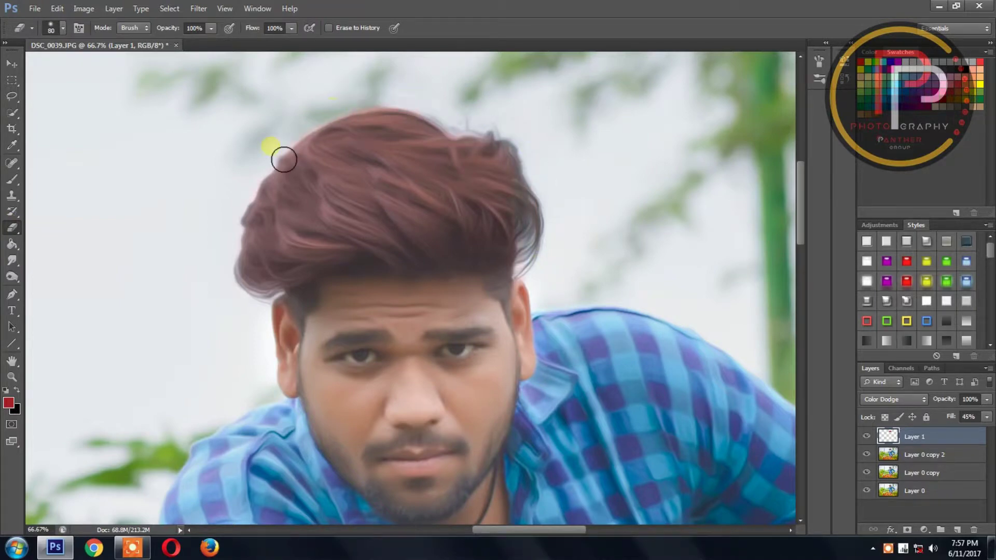
{"action": "key", "text": "ctrl+minus"}
{"action": "key", "text": "ctrl+minus"}
{"action": "key", "text": "ctrl+minus"}
{"action": "key", "text": "ctrl+minus"}
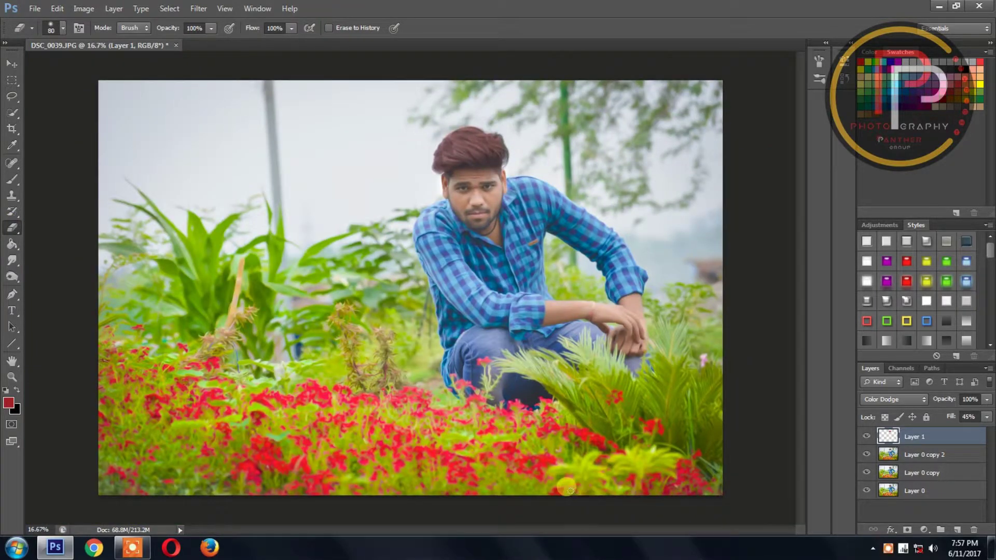
{"action": "right_click", "coordinate": [918, 489]}
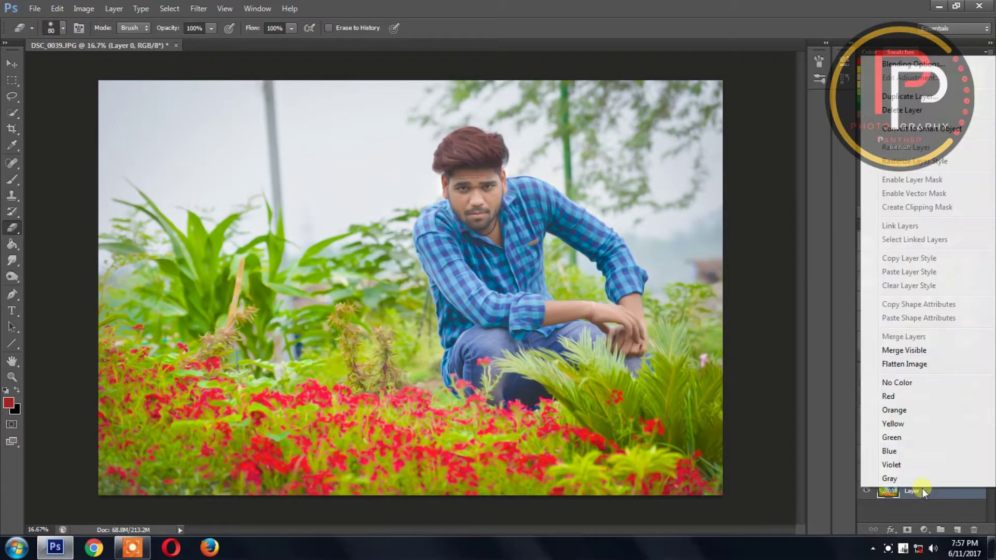
Merge the layers and apply a Curves adjustment brightening midtones and deepening shadows.
{"action": "left_click", "coordinate": [894, 351]}
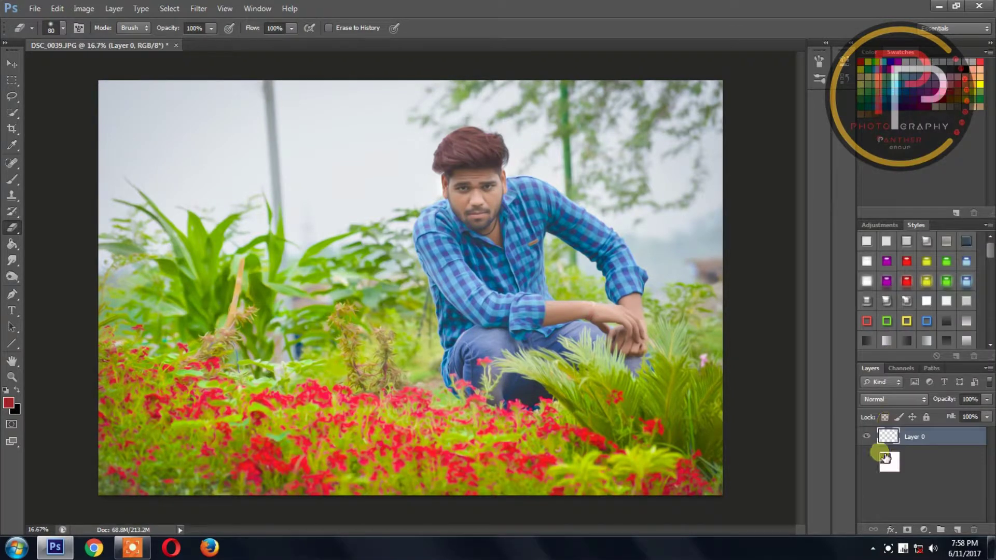
{"action": "key", "text": "ctrl+m"}
{"action": "left_click_drag", "start_coordinate": [736, 351], "coordinate": [727, 345]}
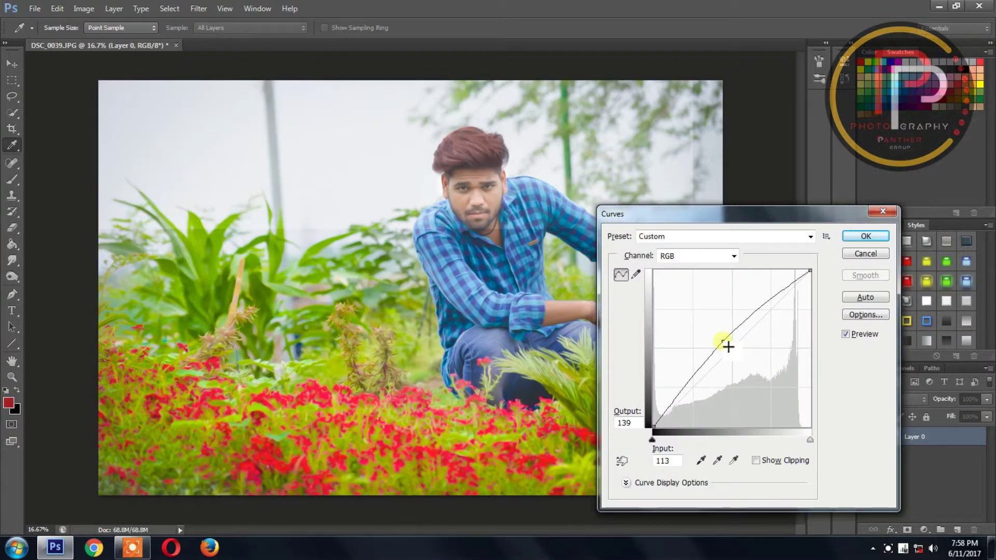
{"action": "left_click_drag", "start_coordinate": [652, 441], "coordinate": [672, 440]}
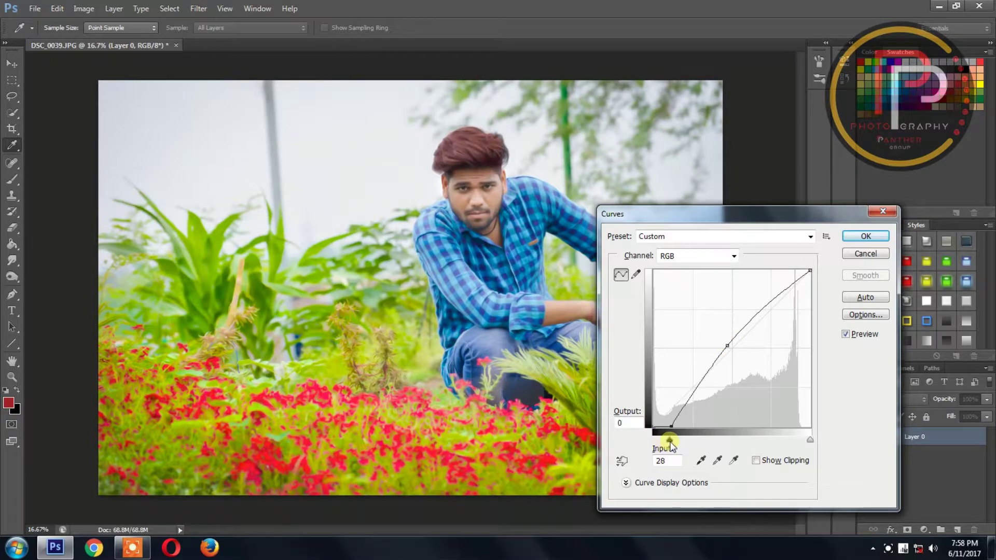
{"action": "left_click", "coordinate": [865, 236]}
{"action": "key", "text": "e"}
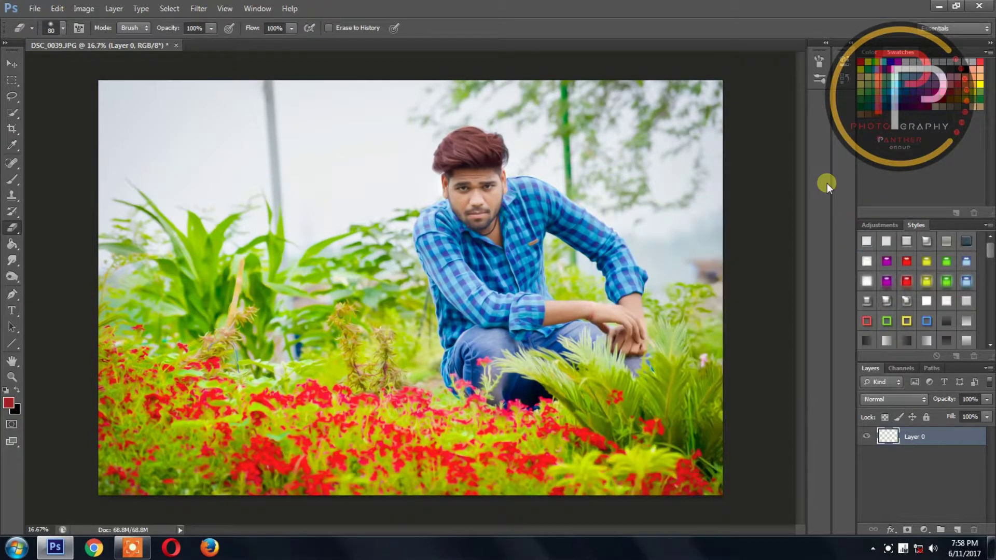
{"action": "key", "text": "ctrl+plus"}
{"action": "key", "text": "ctrl+plus"}
{"action": "key", "text": "ctrl+plus"}
{"action": "left_click_drag", "start_coordinate": [644, 89], "coordinate": [447, 381]}
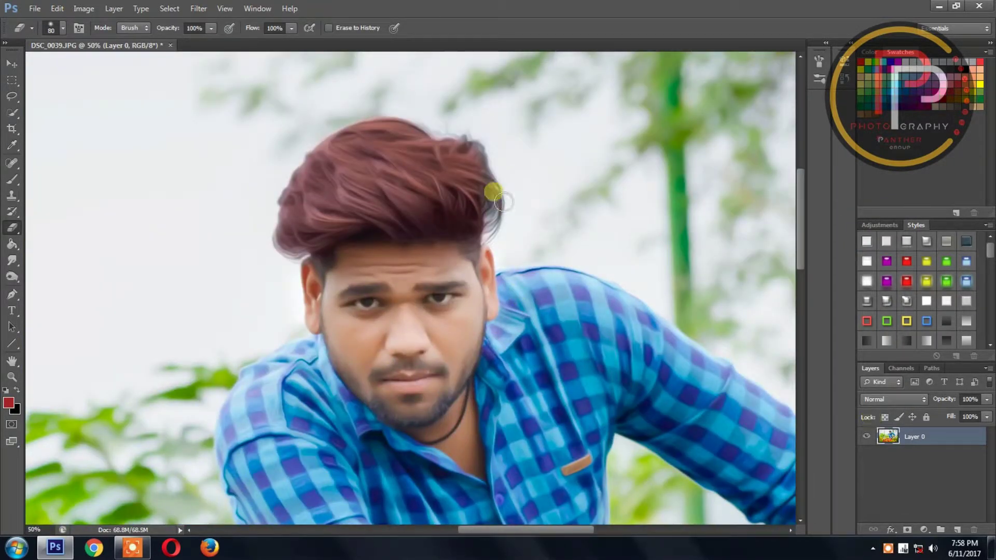
Paint red over the hair's right side on a new Lighten layer at reduced fill.
{"action": "left_click", "coordinate": [957, 530]}
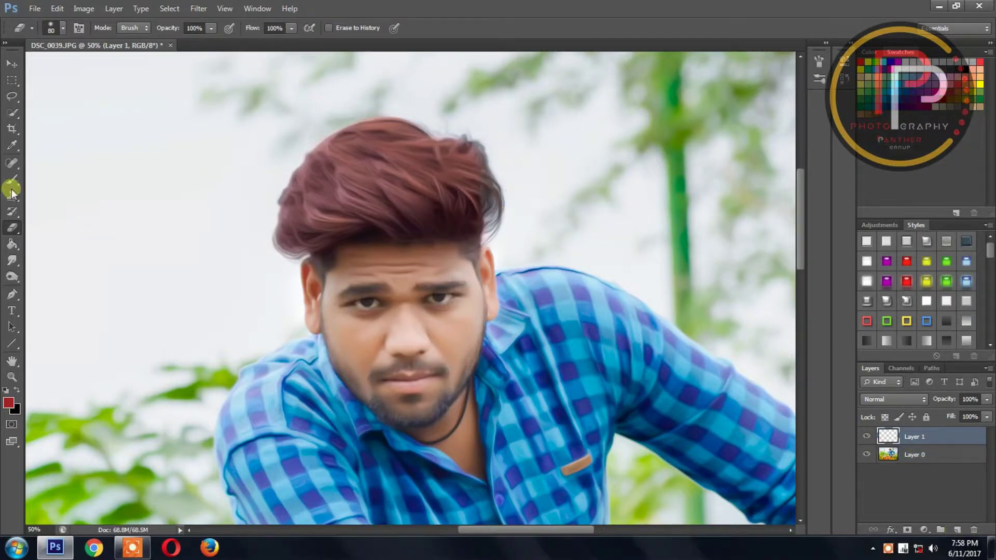
{"action": "key", "text": "b"}
{"action": "left_click_drag", "start_coordinate": [493, 190], "coordinate": [498, 238]}
{"action": "left_click", "coordinate": [892, 399]}
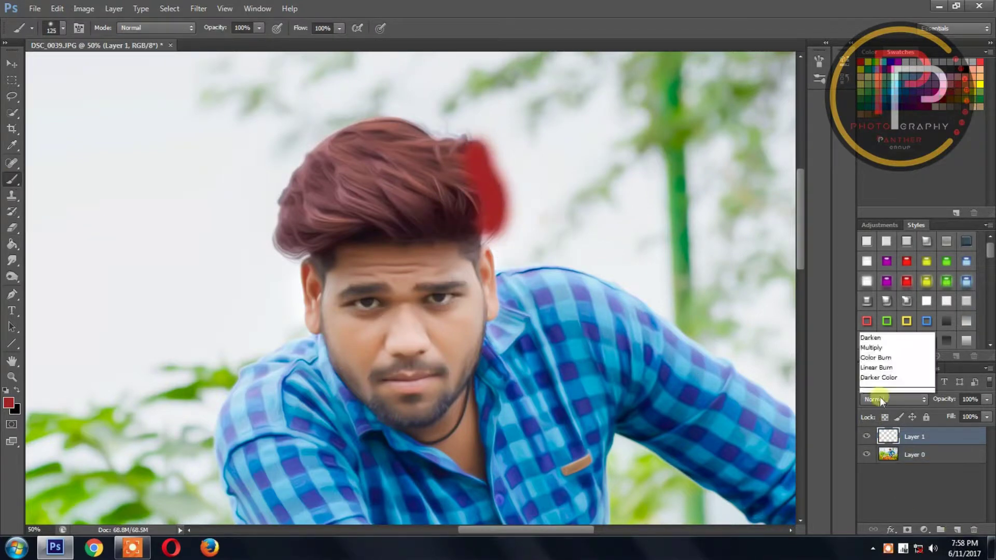
{"action": "left_click", "coordinate": [877, 168]}
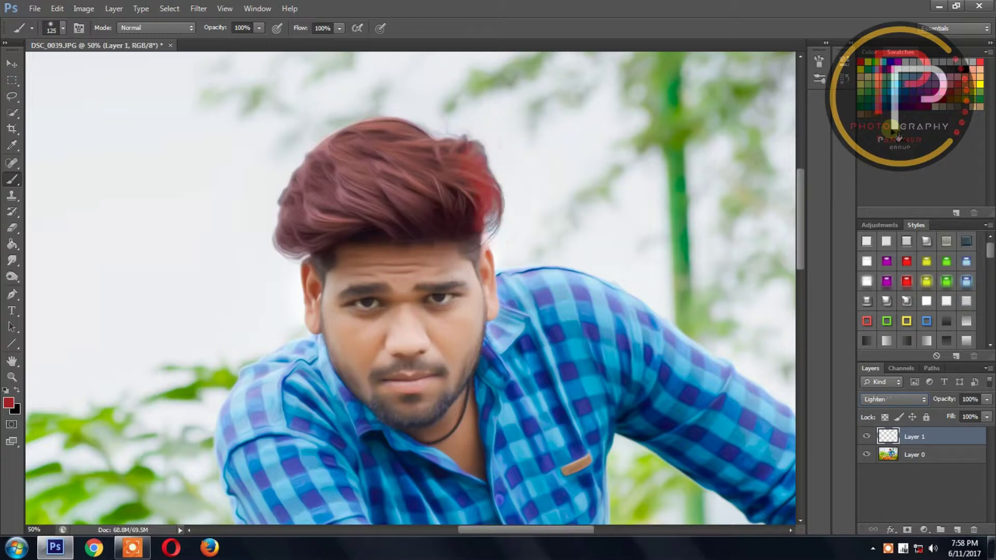
{"action": "type", "text": "45"}
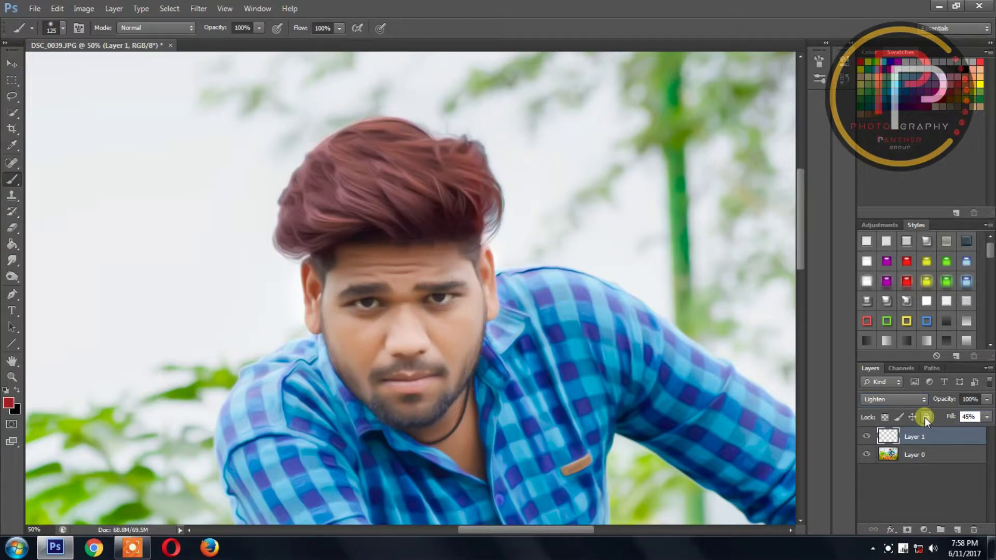
{"action": "left_click", "coordinate": [907, 489]}
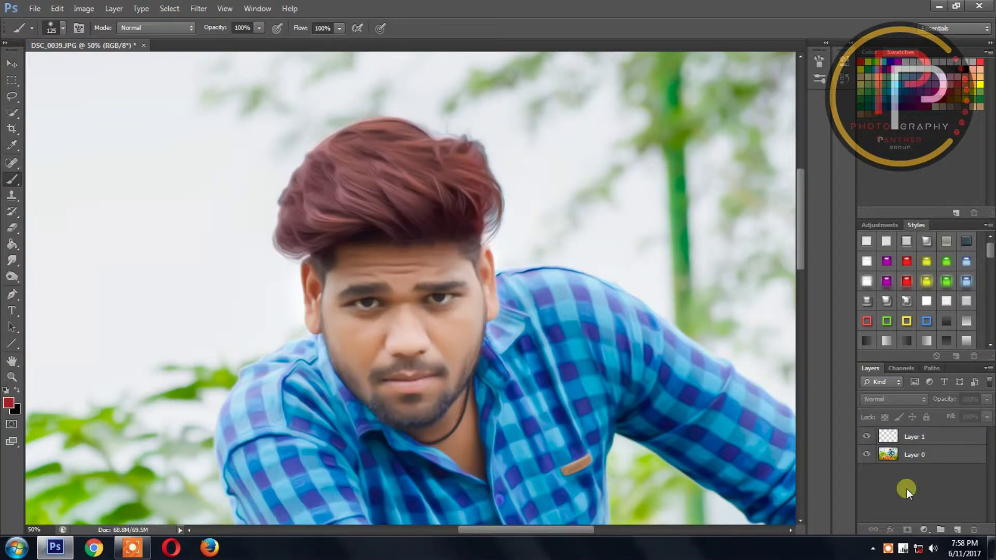
{"action": "key", "text": "ctrl+minus"}
{"action": "key", "text": "ctrl+minus"}
{"action": "key", "text": "ctrl+minus"}
{"action": "left_click", "coordinate": [937, 437]}
{"action": "left_click", "coordinate": [950, 418]}
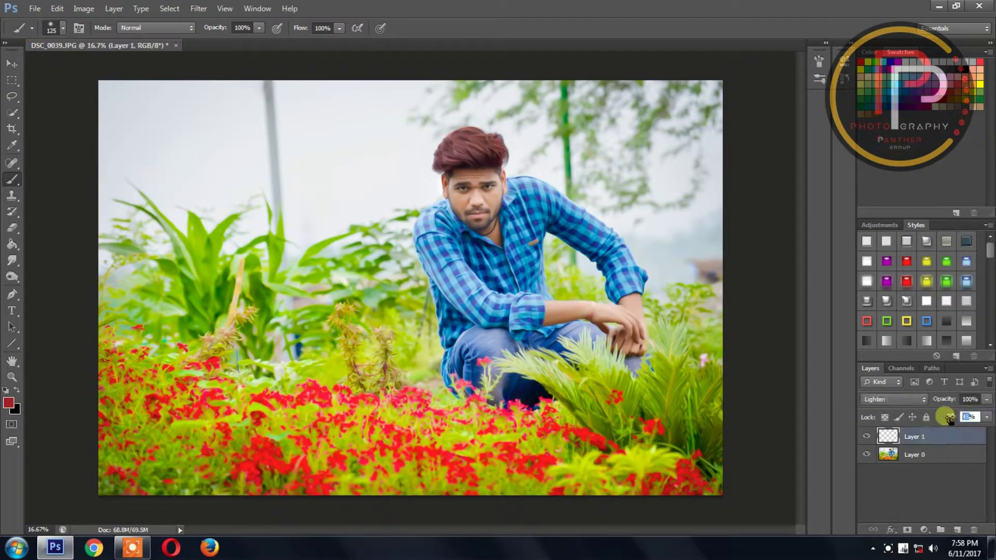
{"action": "key", "text": "ctrl+plus"}
{"action": "key", "text": "ctrl+plus"}
{"action": "key", "text": "ctrl+plus"}
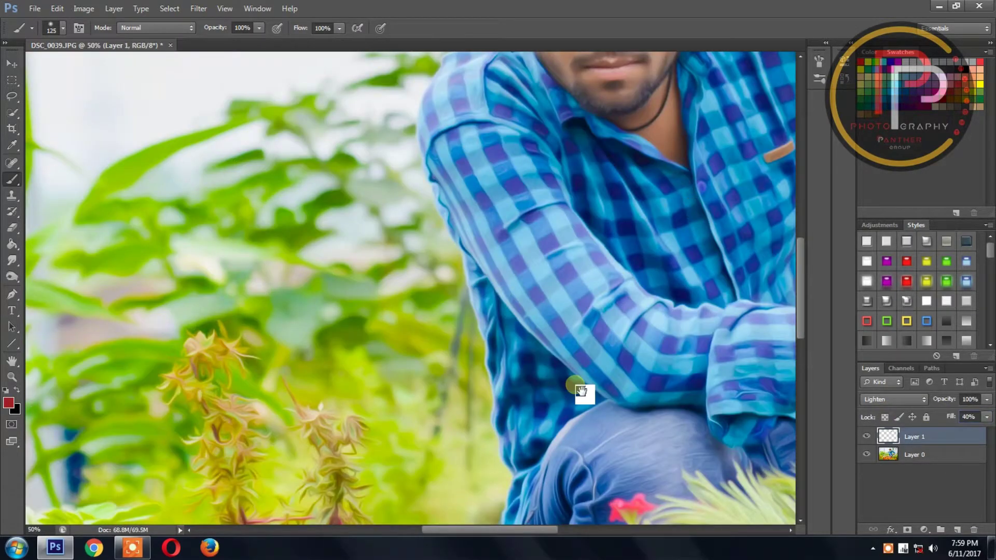
Dodge the midtones of the beard, neck and jawline on Layer 0.
{"action": "left_click_drag", "start_coordinate": [629, 162], "coordinate": [521, 426]}
{"action": "left_click", "coordinate": [11, 277]}
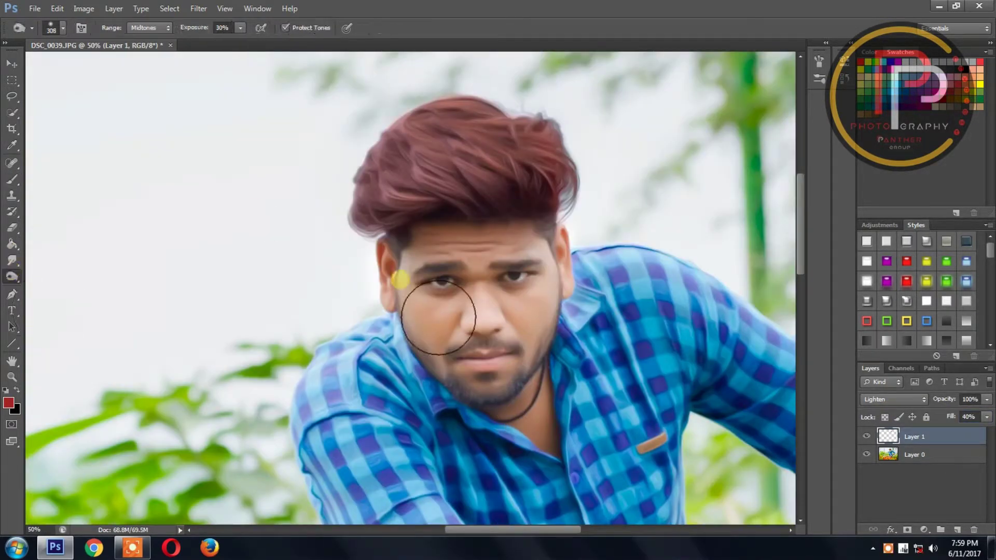
{"action": "key", "text": "bracketleft"}
{"action": "key", "text": "bracketleft"}
{"action": "key", "text": "bracketleft"}
{"action": "key", "text": "alt+bracketleft"}
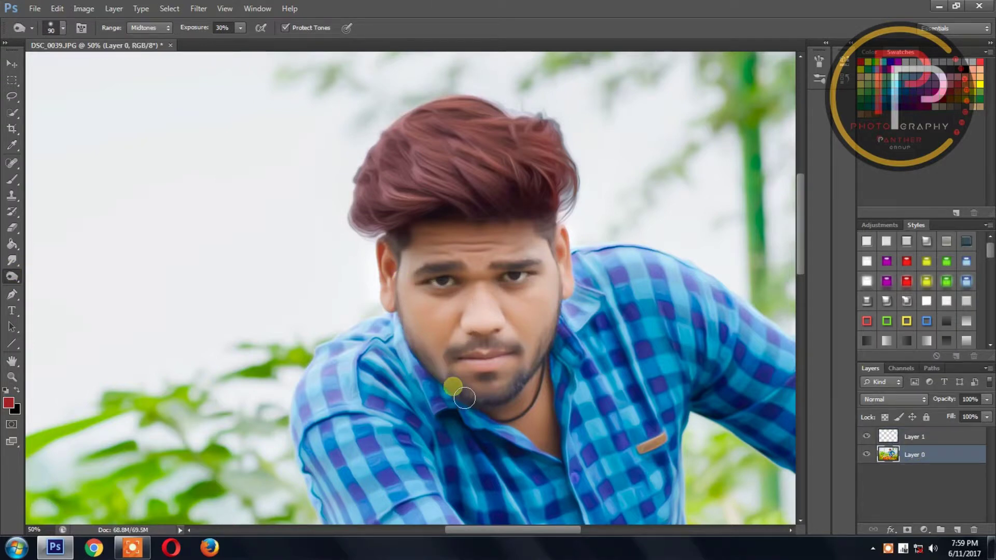
{"action": "mouse_move", "coordinate": [534, 394]}
{"action": "left_mouse_down"}
{"action": "mouse_move", "coordinate": [395, 348]}
{"action": "mouse_move", "coordinate": [527, 358]}
{"action": "left_mouse_up"}
{"action": "key", "text": "bracketleft"}
{"action": "key", "text": "bracketleft"}
{"action": "key", "text": "bracketleft"}
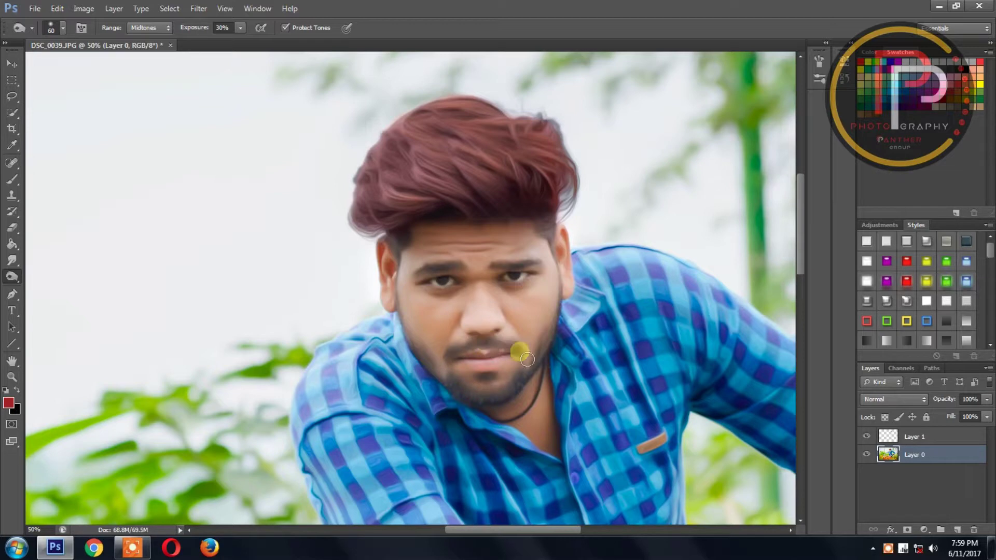
{"action": "left_click_drag", "start_coordinate": [465, 390], "coordinate": [528, 385]}
{"action": "key", "text": "ctrl+0"}
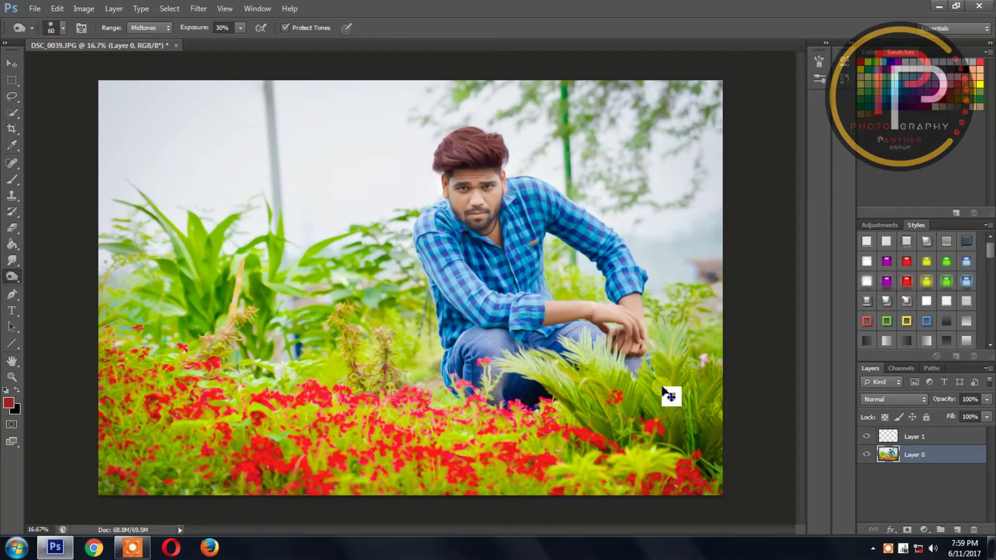
Save a JPEG copy named DSC_0039A at the default quality settings.
{"action": "key", "text": "ctrl+shift+s"}
{"action": "key", "text": "End"}
{"action": "type", "text": "A"}
{"action": "key", "text": "Return"}
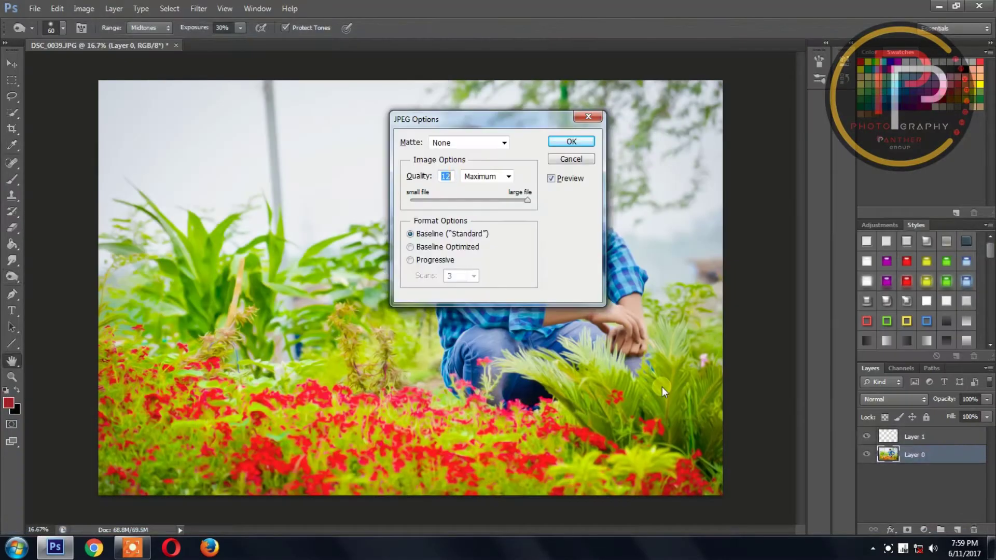
{"action": "key", "text": "Return"}
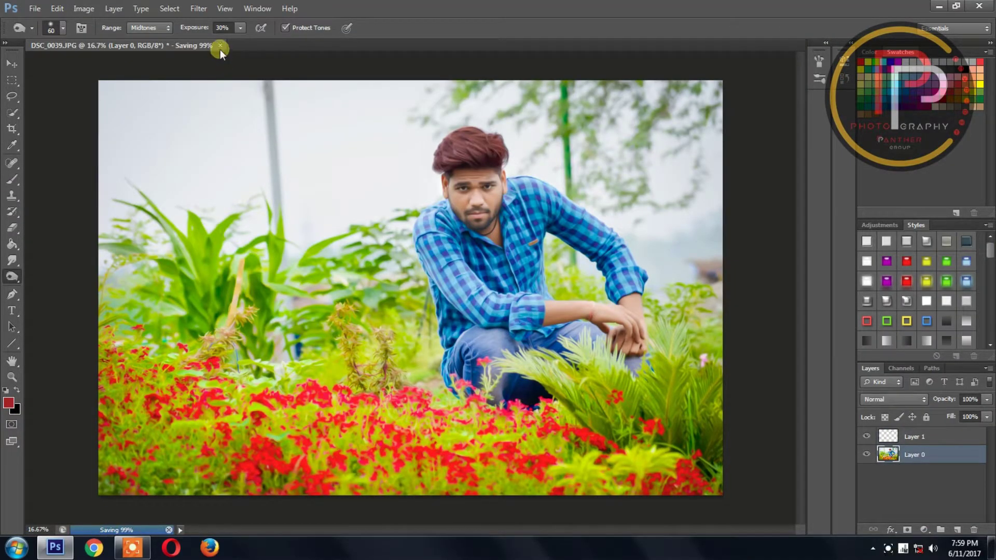
Close the original without saving and reopen DSC_0039A.
{"action": "left_click", "coordinate": [220, 46]}
{"action": "left_click", "coordinate": [503, 209]}
{"action": "key", "text": "ctrl+o"}
{"action": "double_click", "coordinate": [363, 85]}
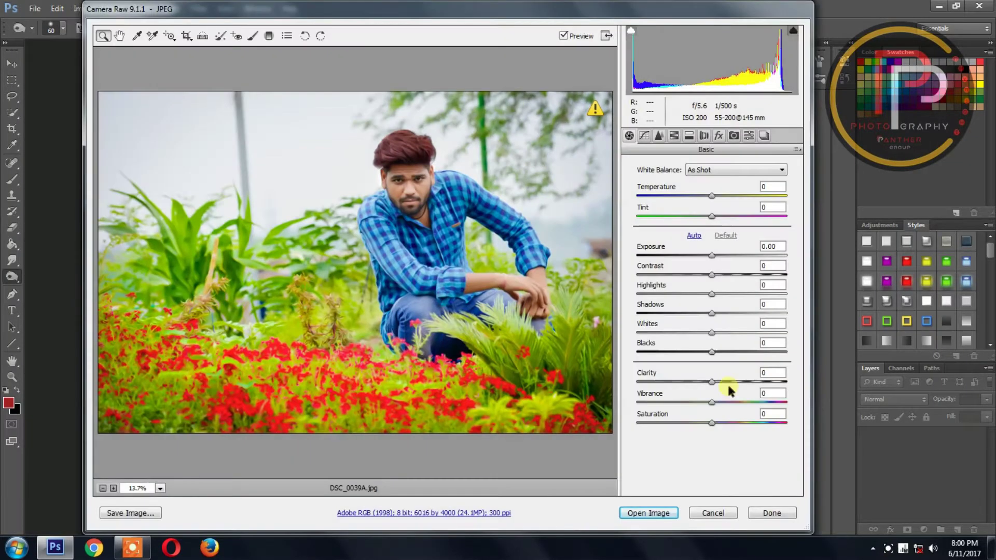
Set Vibrance +50 and Clarity +35, and tweak the exposure value.
{"action": "left_click", "coordinate": [751, 403]}
{"action": "left_click_drag", "start_coordinate": [712, 383], "coordinate": [755, 383]}
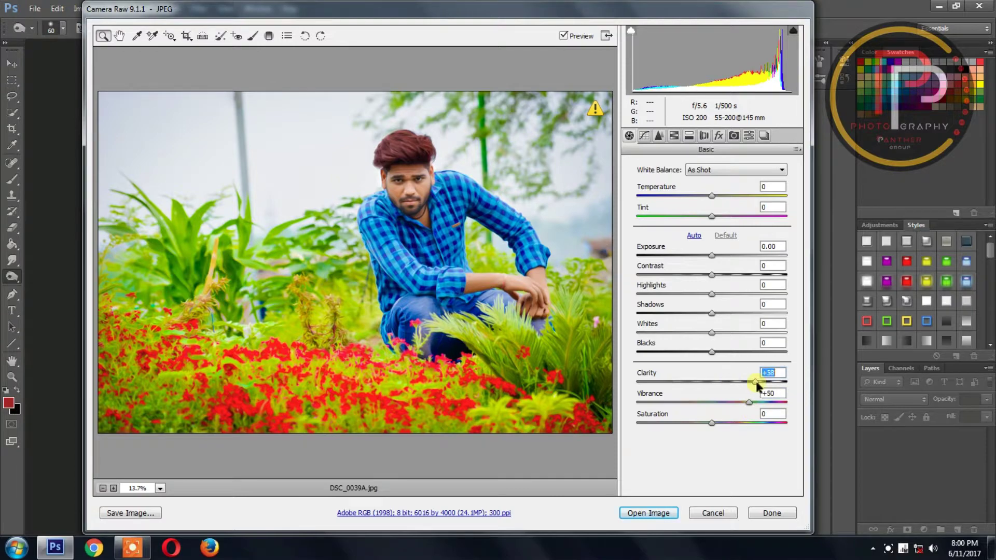
{"action": "left_click", "coordinate": [773, 376]}
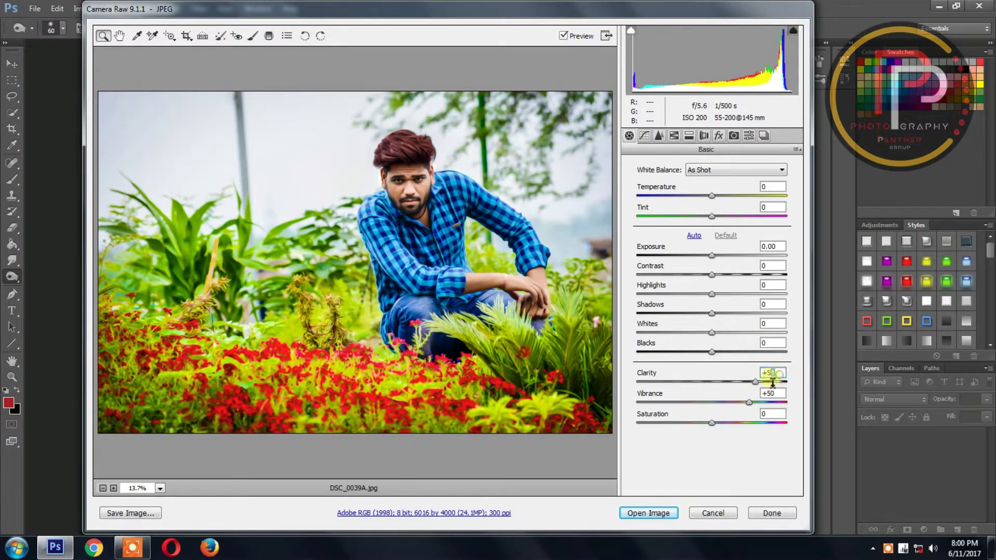
{"action": "left_click_drag", "start_coordinate": [767, 383], "coordinate": [744, 383]}
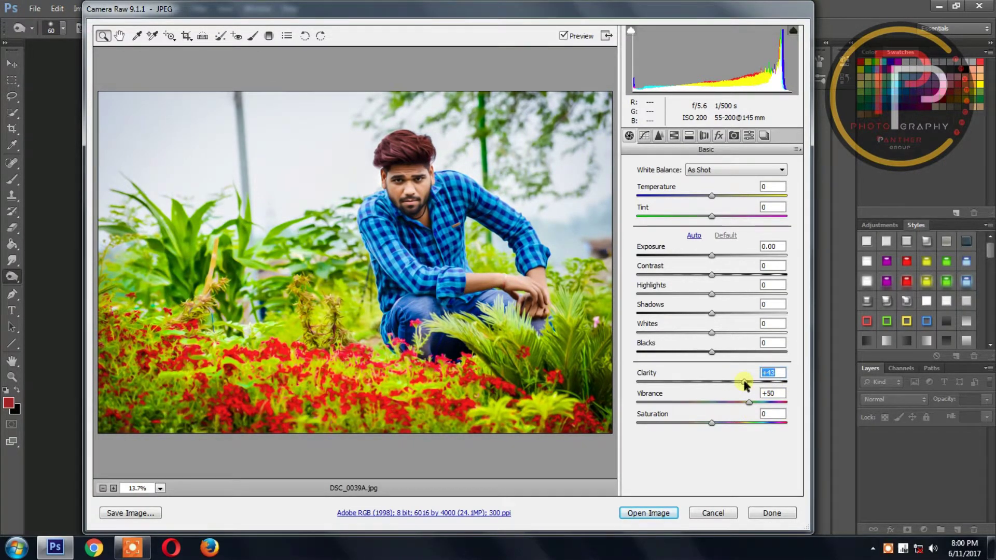
{"action": "type", "text": "35"}
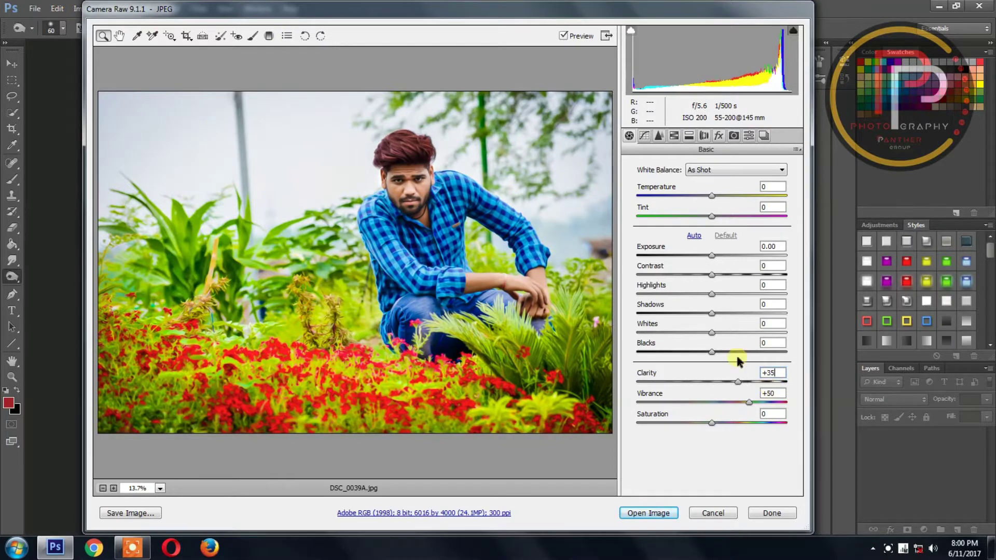
{"action": "left_click", "coordinate": [713, 255]}
{"action": "type", "text": "0"}
{"action": "type", "text": "15"}
Add a post-crop vignette of -48 with midpoint 58 and open the image.
{"action": "left_click", "coordinate": [719, 136]}
{"action": "mouse_move", "coordinate": [696, 296]}
{"action": "left_mouse_down"}
{"action": "mouse_move", "coordinate": [675, 296]}
{"action": "mouse_move", "coordinate": [725, 317]}
{"action": "mouse_move", "coordinate": [690, 338]}
{"action": "left_mouse_up"}
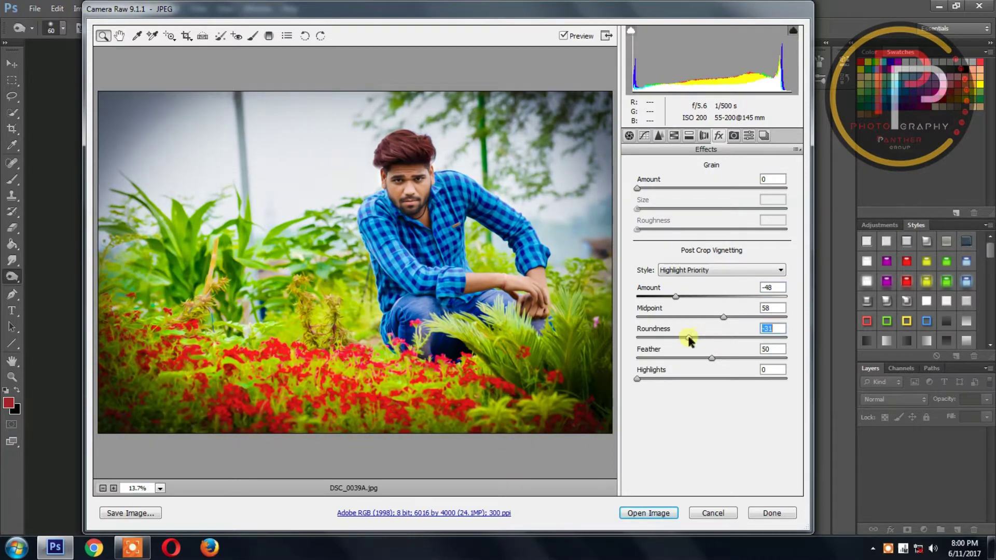
{"action": "left_click", "coordinate": [662, 511]}
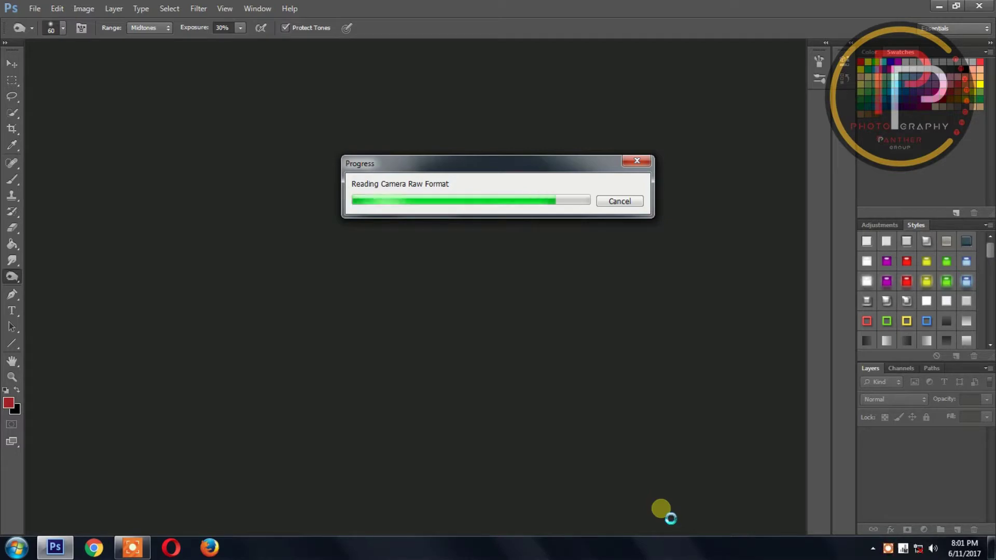
Brighten the photo with a raised Curves point.
{"action": "key", "text": "ctrl+m"}
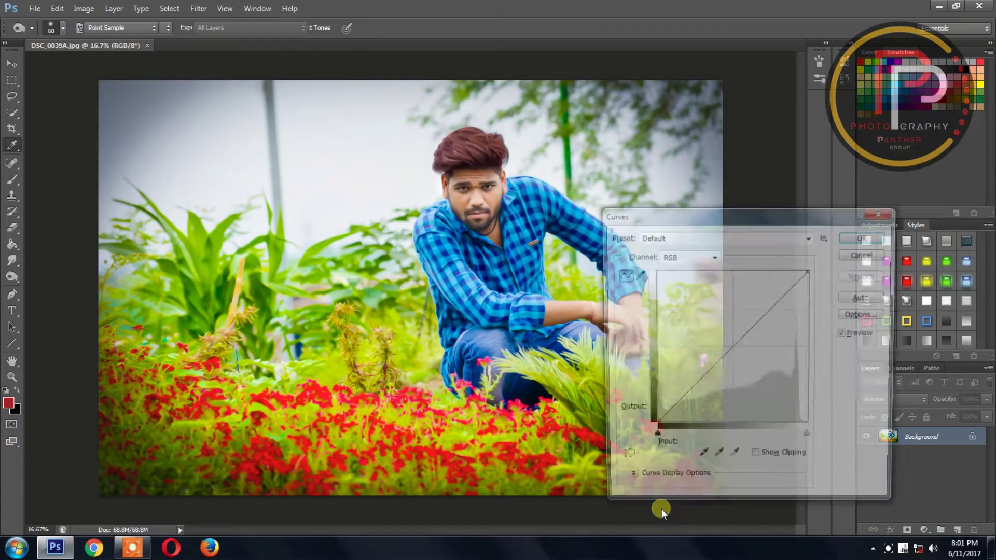
{"action": "left_click", "coordinate": [726, 343]}
{"action": "left_click_drag", "start_coordinate": [652, 440], "coordinate": [660, 438]}
{"action": "left_click", "coordinate": [785, 311]}
{"action": "left_click", "coordinate": [865, 238]}
Deepen the shadows with a Levels black input of 10.
{"action": "key", "text": "ctrl+l"}
{"action": "left_click_drag", "start_coordinate": [687, 300], "coordinate": [694, 301]}
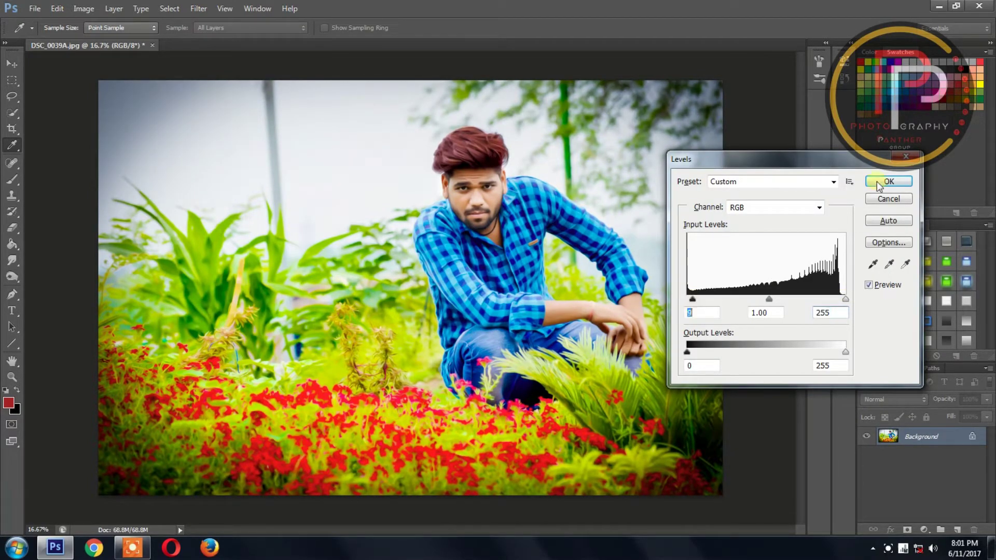
{"action": "left_click", "coordinate": [888, 181]}
Restore the Photoshop window to a smaller size, revealing the desktop.
{"action": "key", "text": "o"}
{"action": "scroll", "coordinate": [708, 233], "scroll_direction": "up", "scroll_amount": 2}
{"action": "scroll", "coordinate": [595, 281], "scroll_direction": "down", "scroll_amount": 2}
{"action": "double_click", "coordinate": [411, 17]}
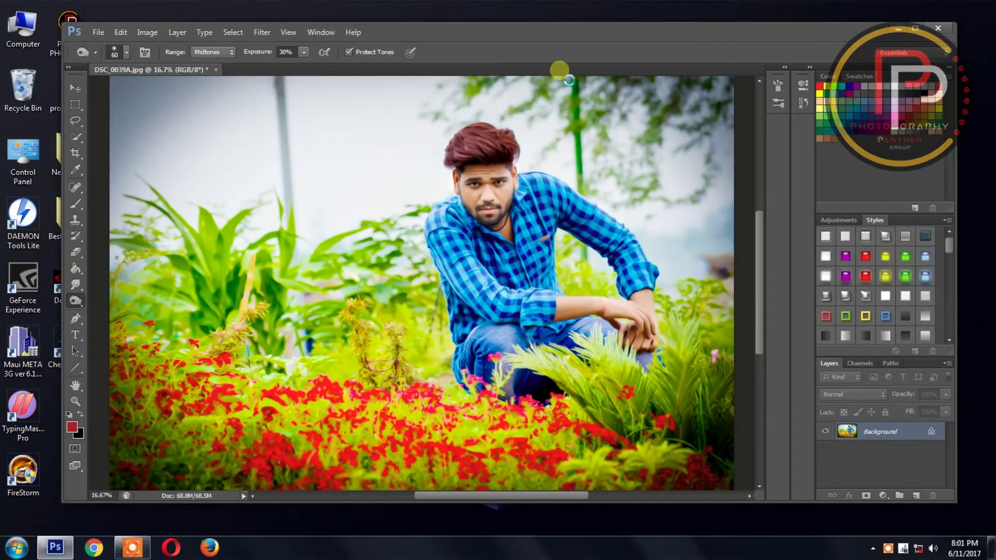
Place the PANTHER PHOTOGRAPHY logo, scaled small, to the left of the man's face.
{"action": "double_click", "coordinate": [578, 31]}
{"action": "left_click_drag", "start_coordinate": [698, 88], "coordinate": [614, 145]}
{"action": "left_click_drag", "start_coordinate": [475, 310], "coordinate": [433, 239]}
{"action": "left_click", "coordinate": [624, 27]}
{"action": "left_click", "coordinate": [912, 461]}
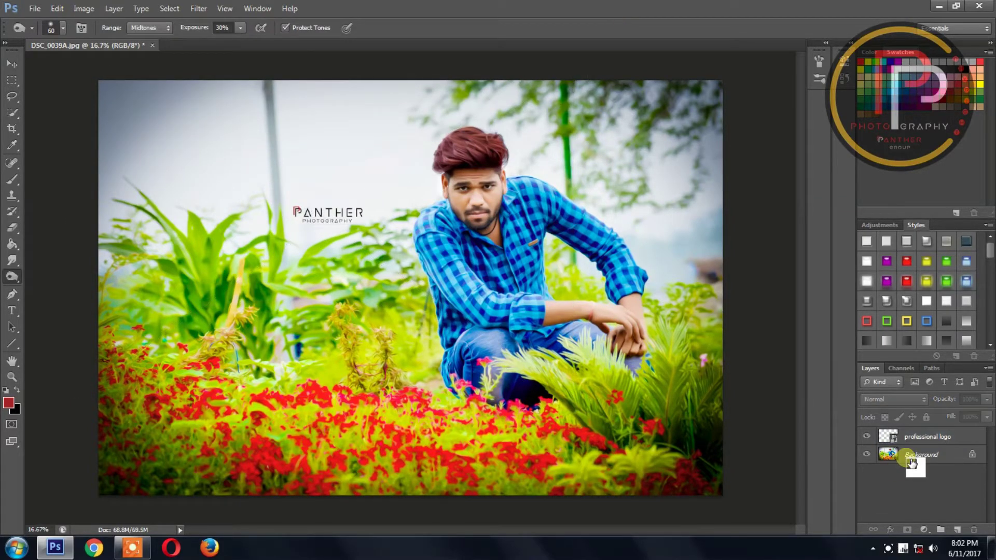
Save the image as a JPEG under a new name, accepting the quality settings.
{"action": "key", "text": "ctrl+shift+s"}
{"action": "key", "text": "Tab"}
{"action": "key", "text": "j"}
{"action": "key", "text": "Return"}
{"action": "key", "text": "Return"}
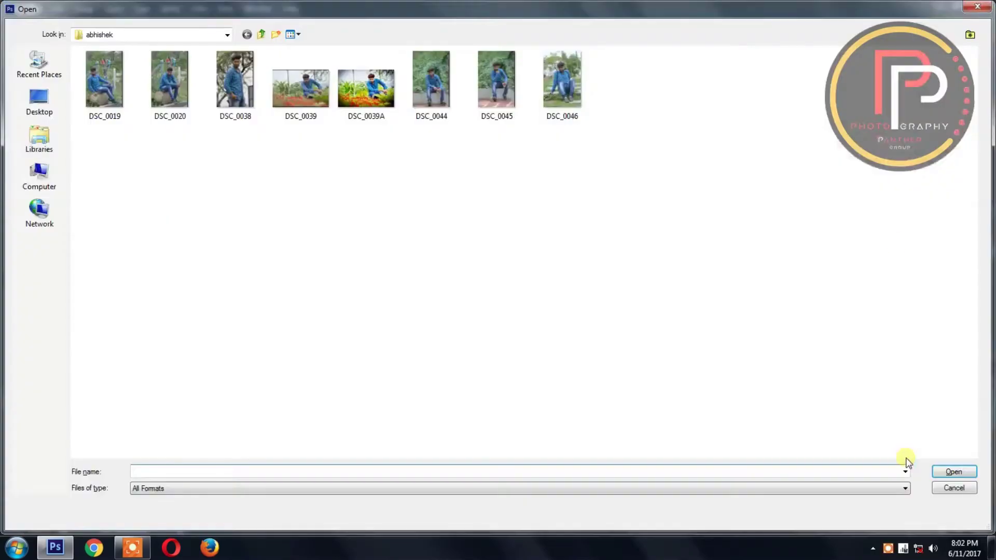
Open the saved DSC_0039A JPEG to view the watermarked portrait full screen.
{"action": "left_click", "coordinate": [367, 88]}
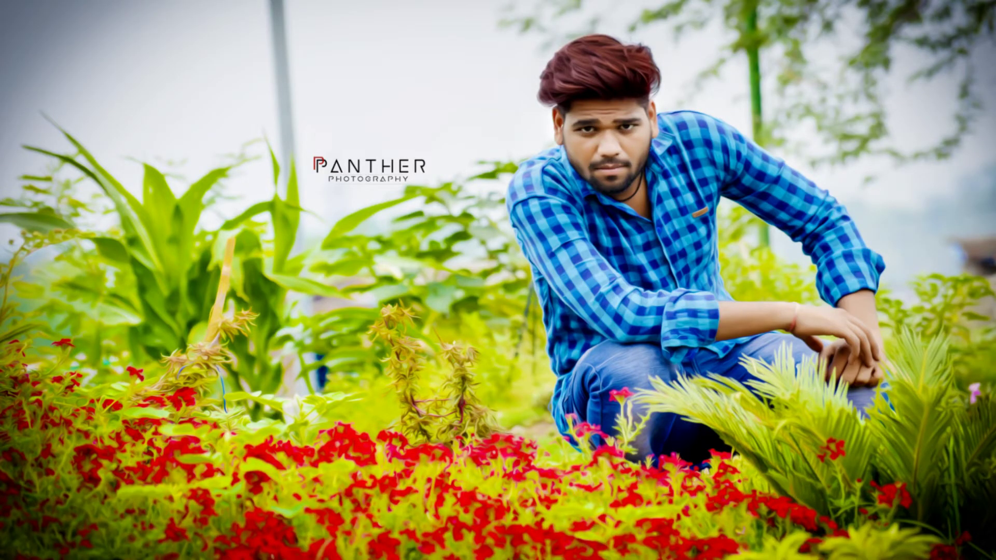